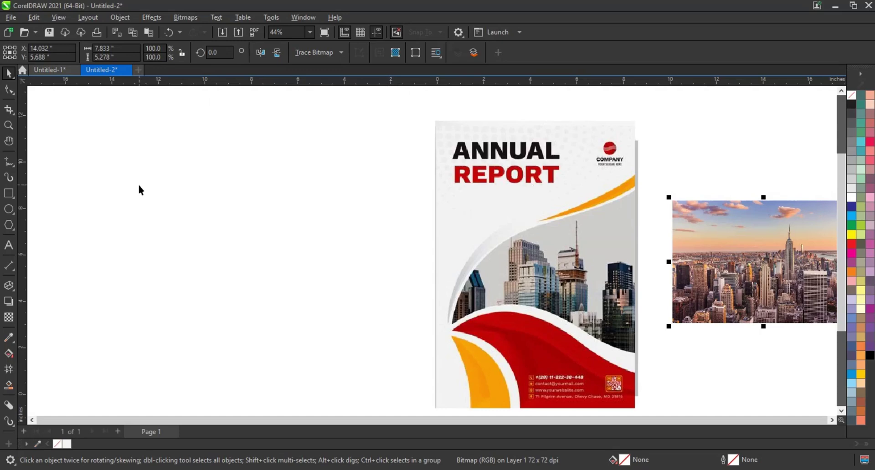
Step: Draw a tall rectangle beside the reference cover with a black hairline outline
left_click(9, 194)
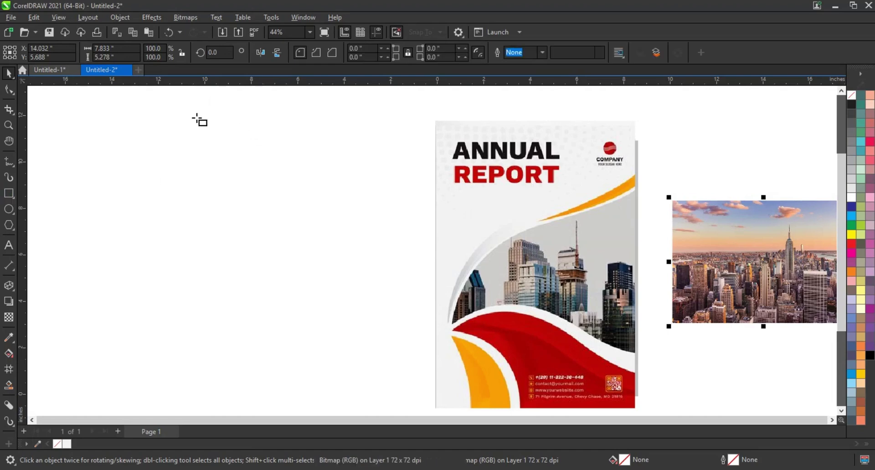
left_click_drag(196, 116, 394, 409)
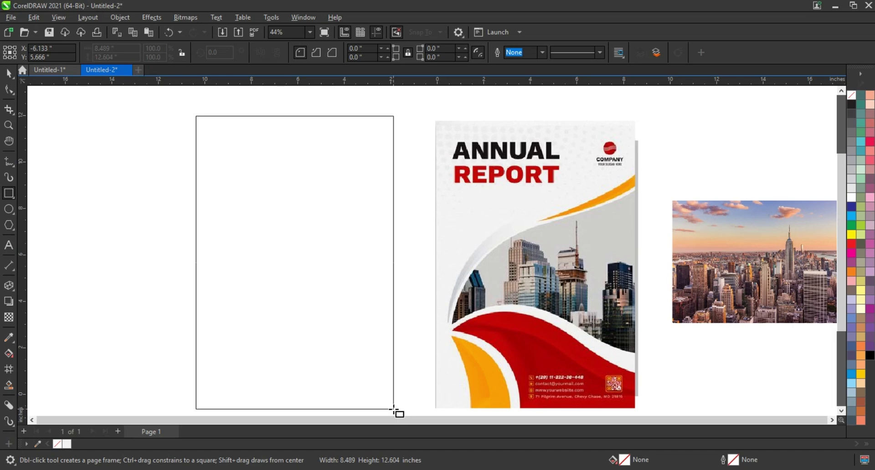
left_click_drag(394, 409, 394, 410)
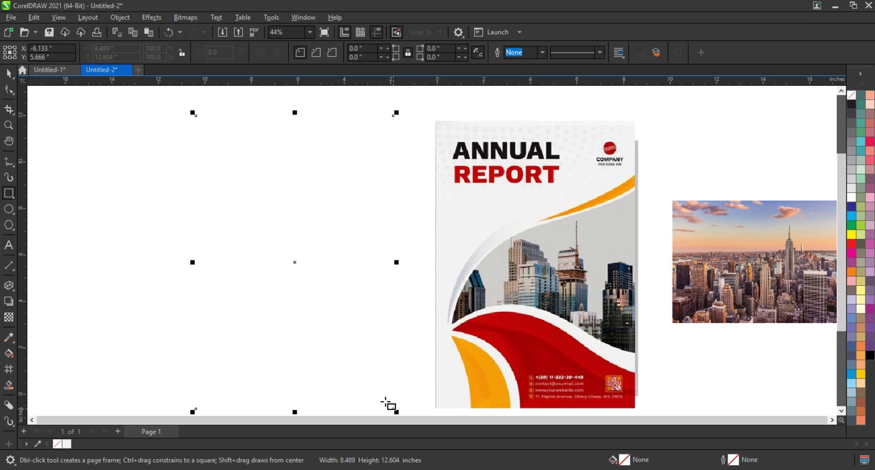
right_click(854, 107)
left_click(839, 112)
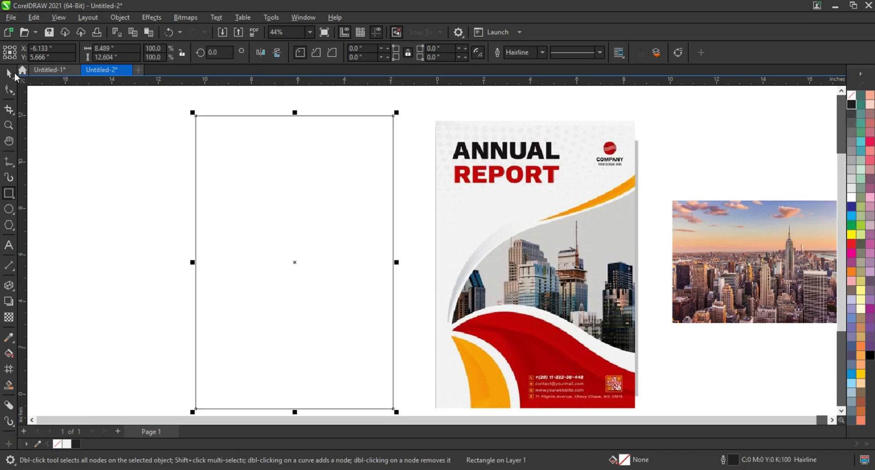
Step: Scale the rectangle up to about 11.2 × 16 inches beside the reference cover
key("space")
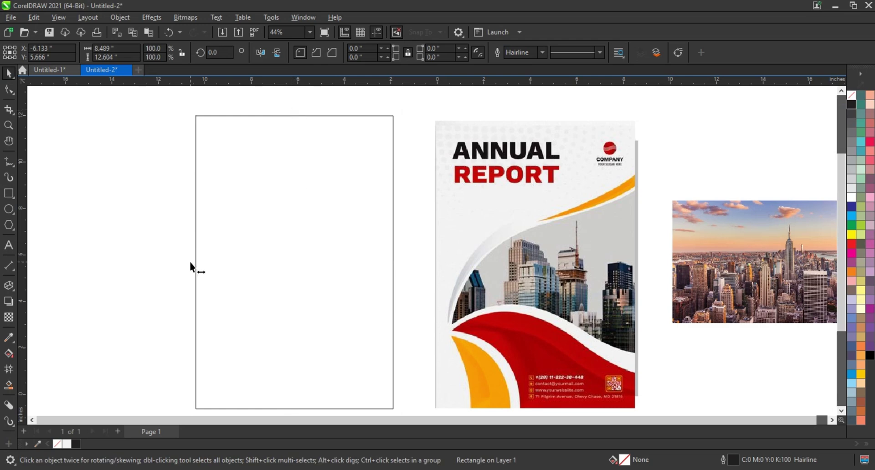
left_click_drag(190, 262, 184, 261)
left_click(166, 254)
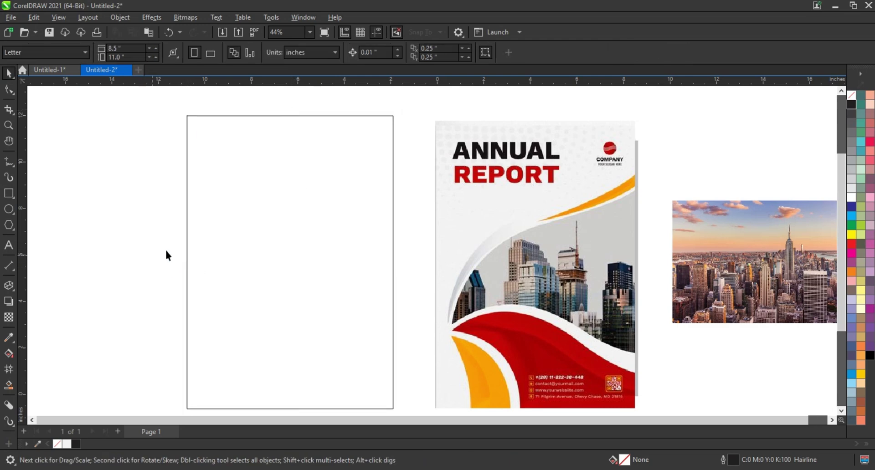
left_click(278, 228)
scroll(315, 226, "down", 1)
scroll(320, 237, "down", 1)
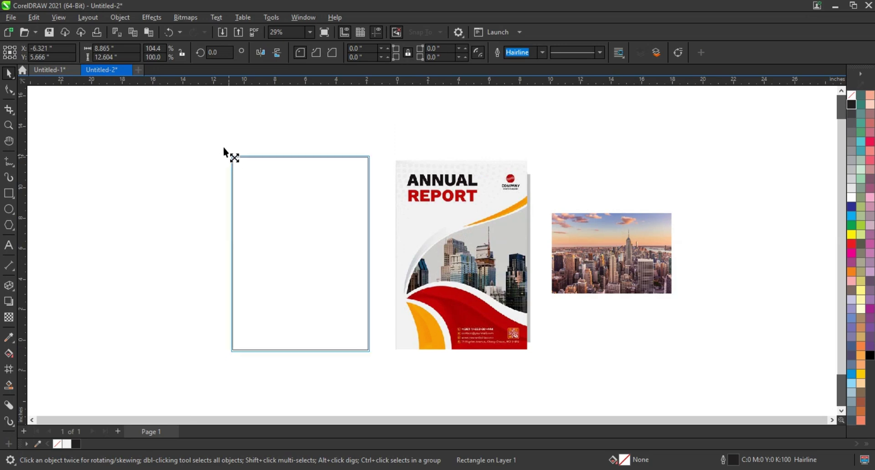
left_click_drag(223, 152, 209, 127)
left_click_drag(249, 186, 229, 175)
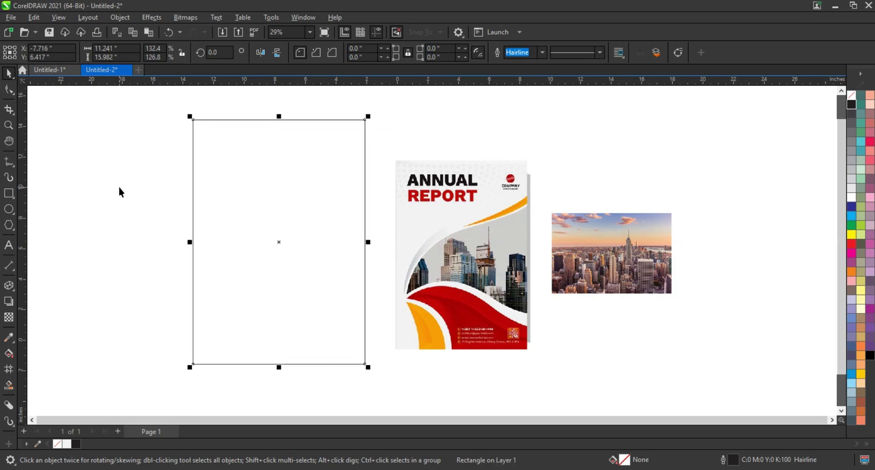
left_click(119, 188)
left_click_drag(124, 108, 543, 374)
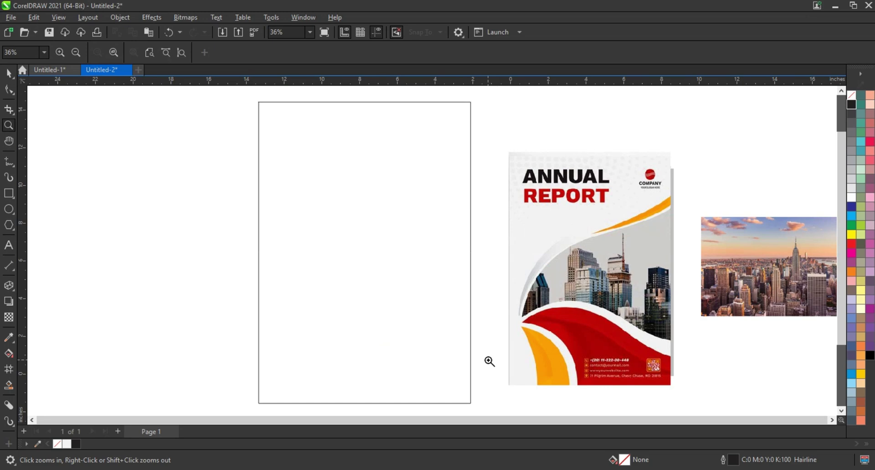
Step: Set the Freehand tool's outline to 0.75 mm in black
left_click(9, 163)
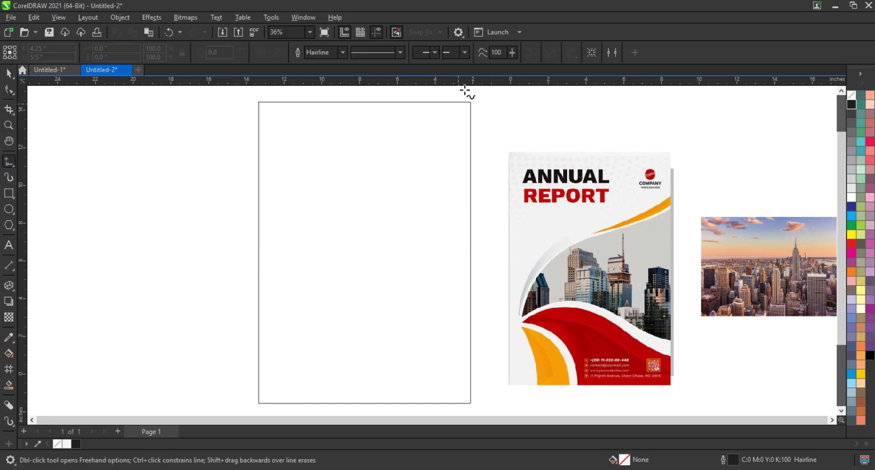
left_click(341, 52)
left_click(324, 114)
right_click(855, 109)
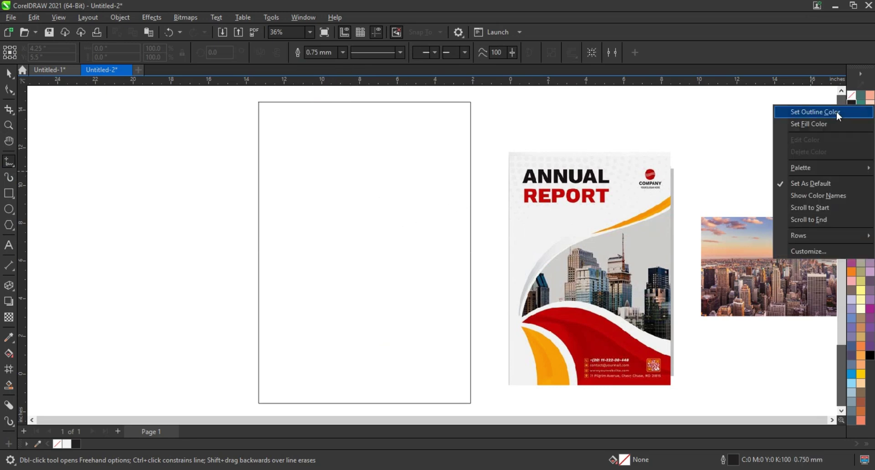
left_click(836, 111)
Step: Draw a three-point line from the upper right edge, to the left middle, to the bottom
left_click(474, 137)
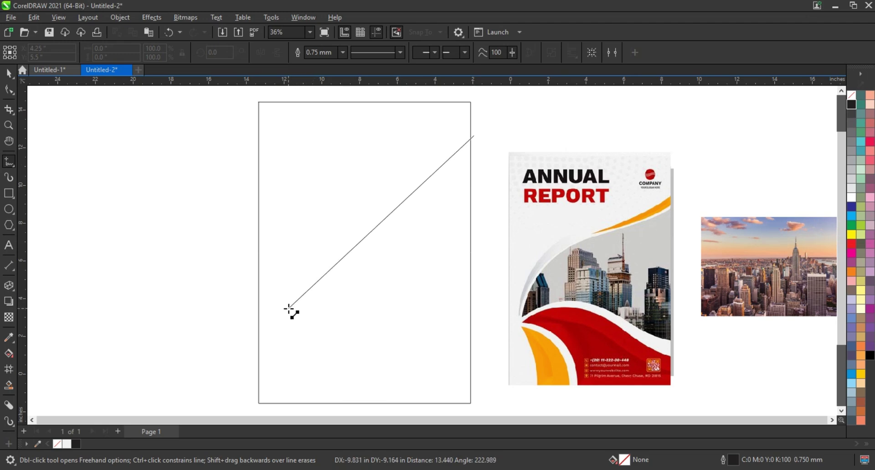
left_click(288, 309)
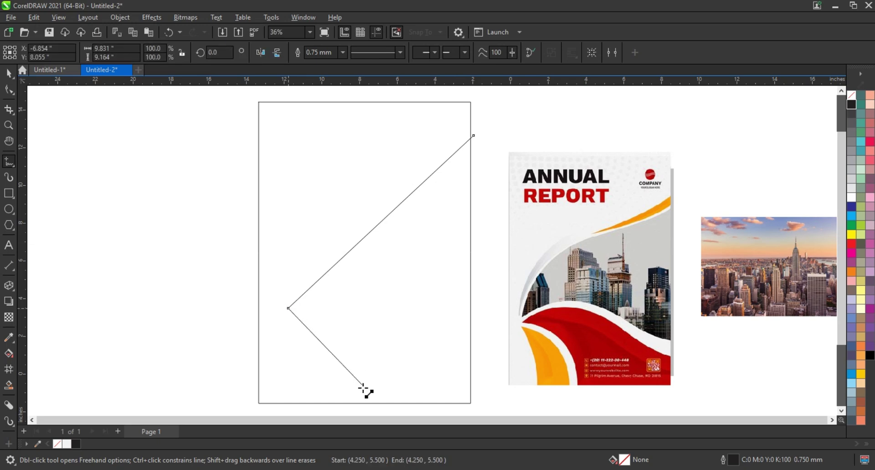
double_click(367, 405)
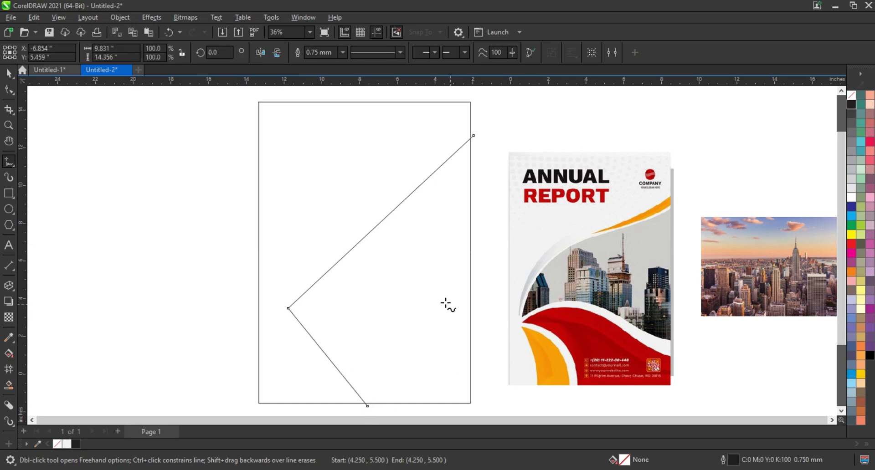
left_click(11, 92)
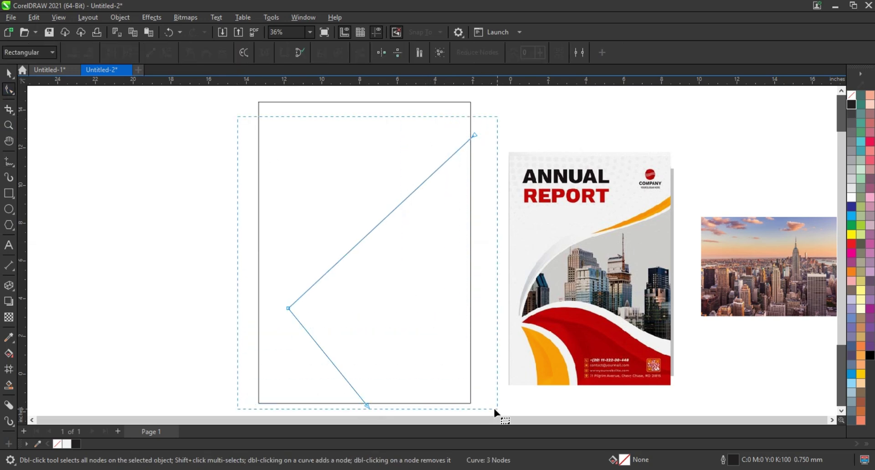
Step: Select all the line's nodes and bend the upper segment into an S-curve
left_click_drag(480, 401, 493, 406)
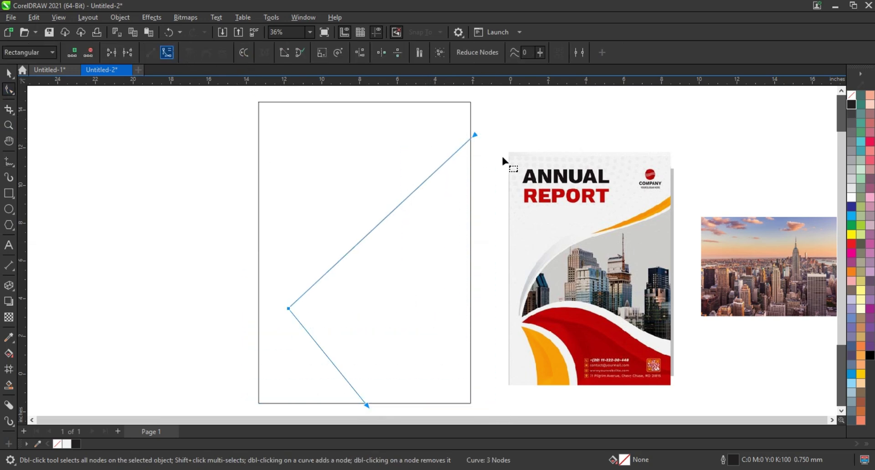
mouse_move(350, 253)
left_mouse_down()
mouse_move(420, 237)
mouse_move(428, 269)
left_mouse_up()
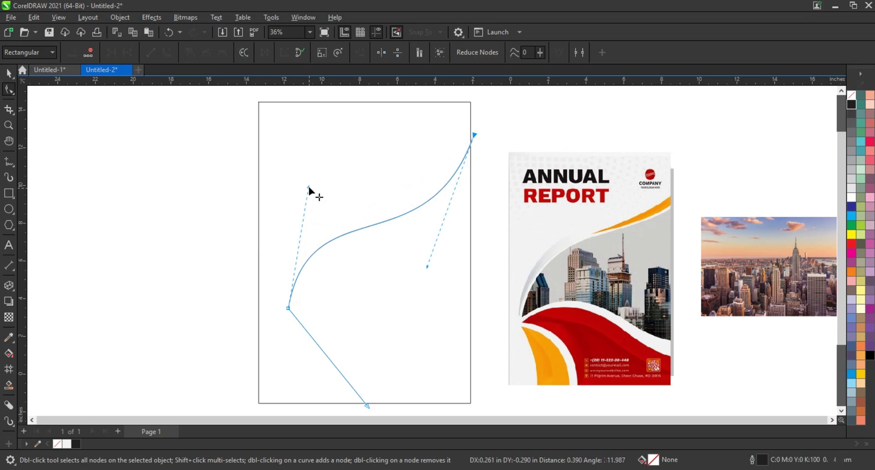
left_click_drag(309, 188, 315, 178)
left_click_drag(426, 268, 428, 270)
Step: Bend the lower segment into a smooth arc ending at the bottom edge
left_click_drag(314, 340, 338, 313)
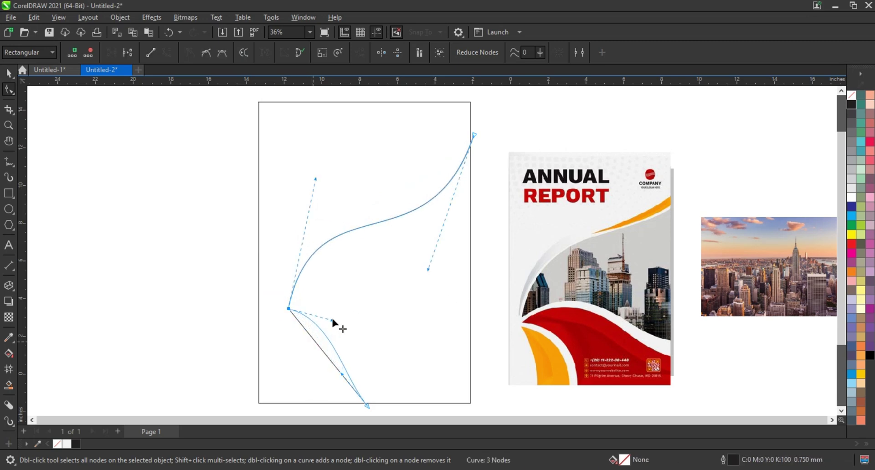
left_click_drag(342, 375, 361, 355)
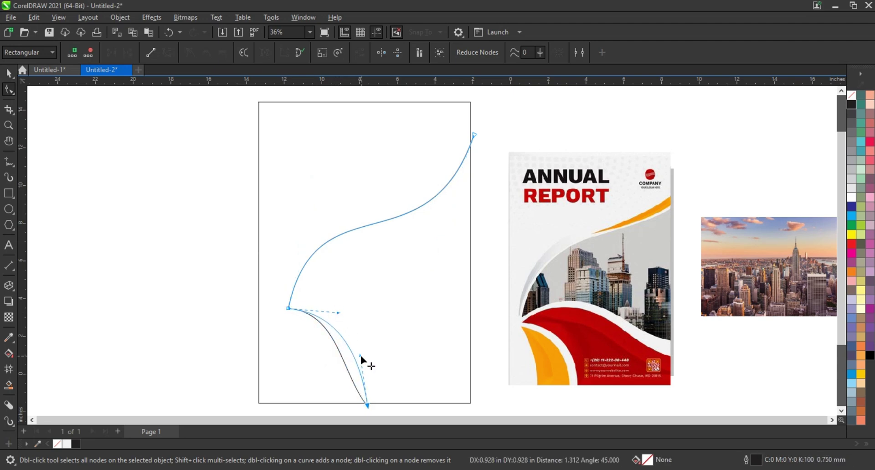
left_click_drag(339, 312, 343, 306)
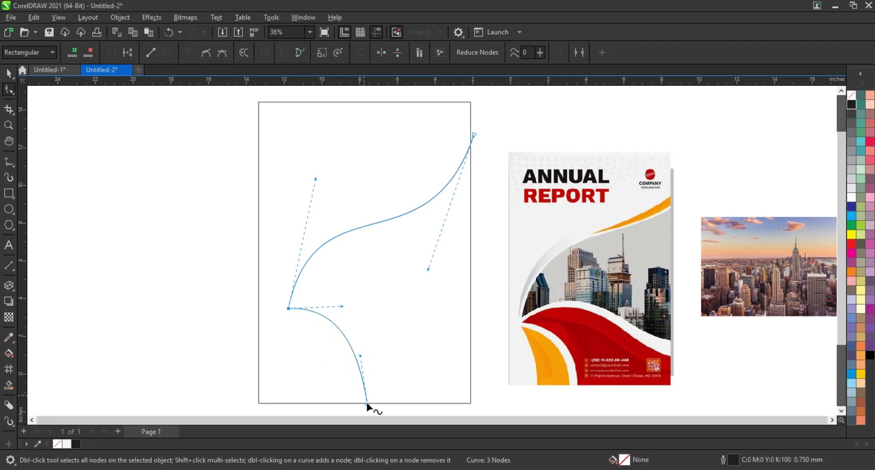
left_click_drag(367, 405, 352, 403)
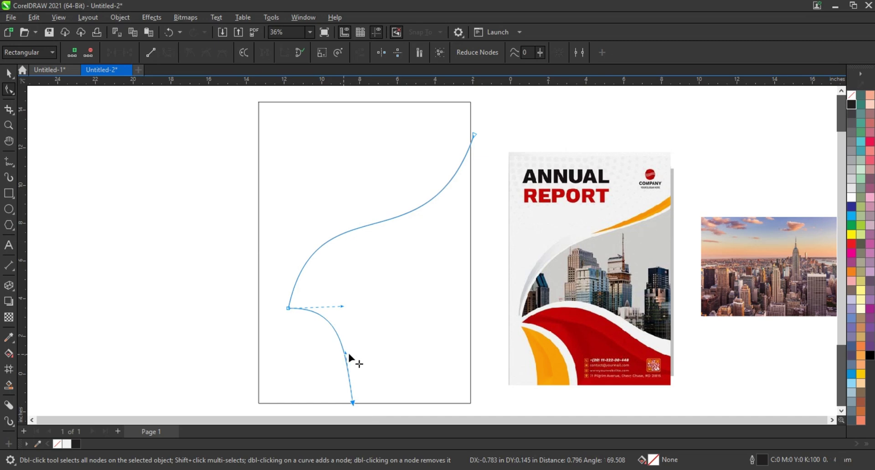
left_click_drag(347, 354, 363, 366)
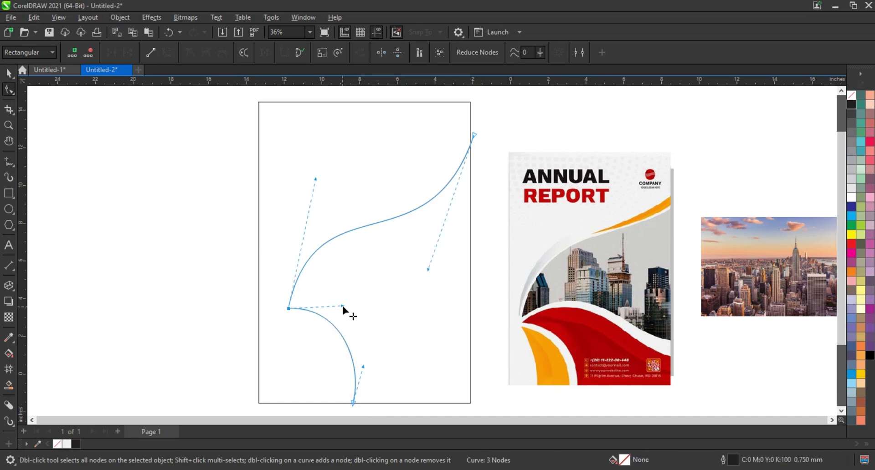
left_click_drag(343, 307, 346, 305)
left_click(10, 78)
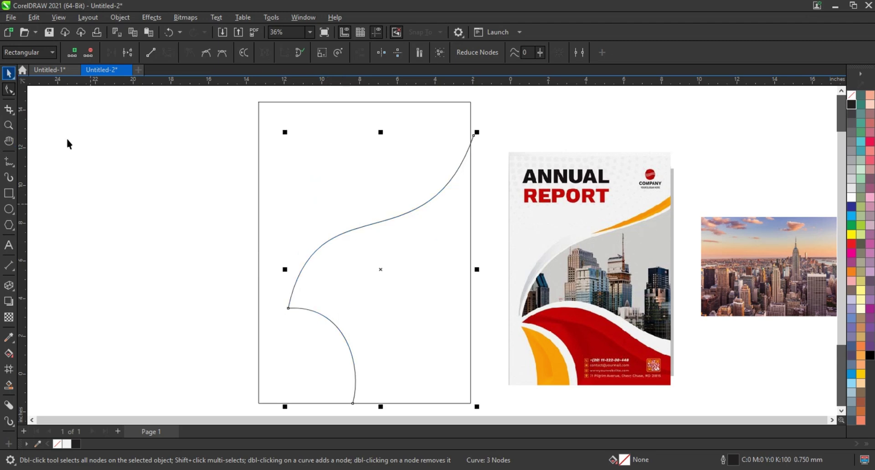
left_click(106, 285)
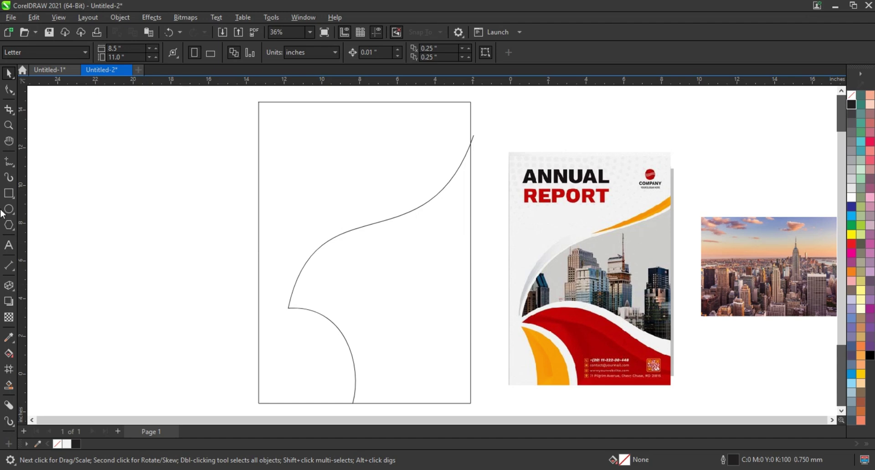
Step: Draw a line from the curve's left point to the upper right, shaped into an S-curve
left_click(9, 161)
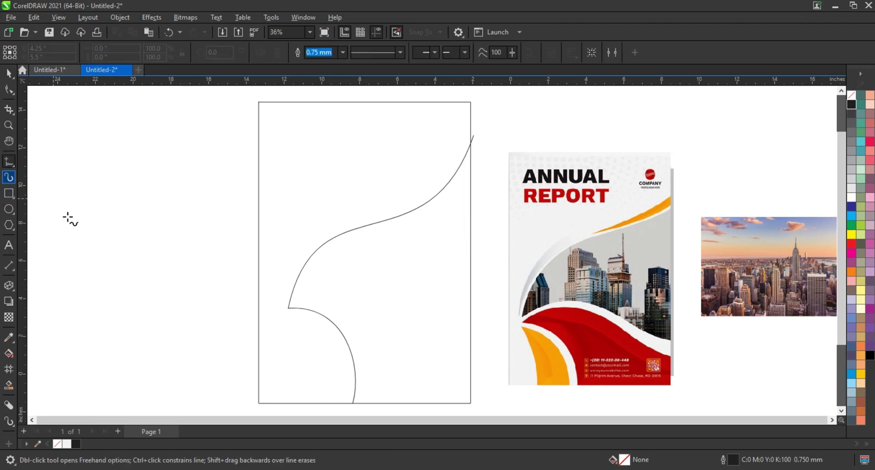
left_click(285, 311)
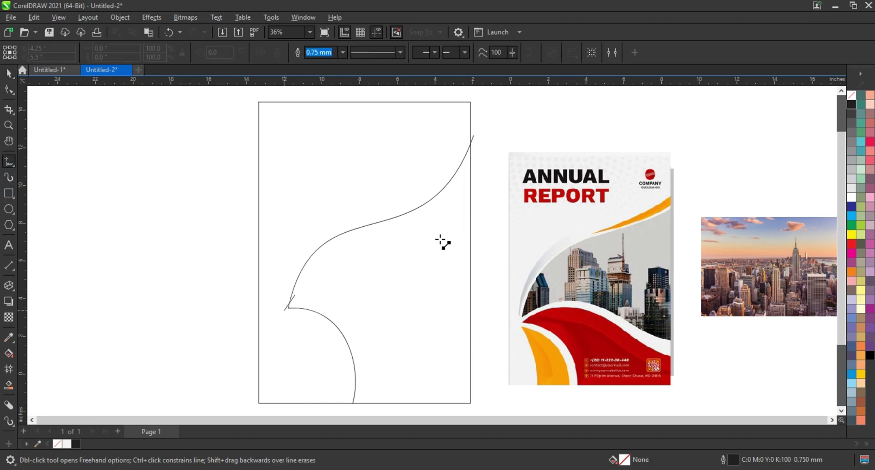
left_click(474, 161)
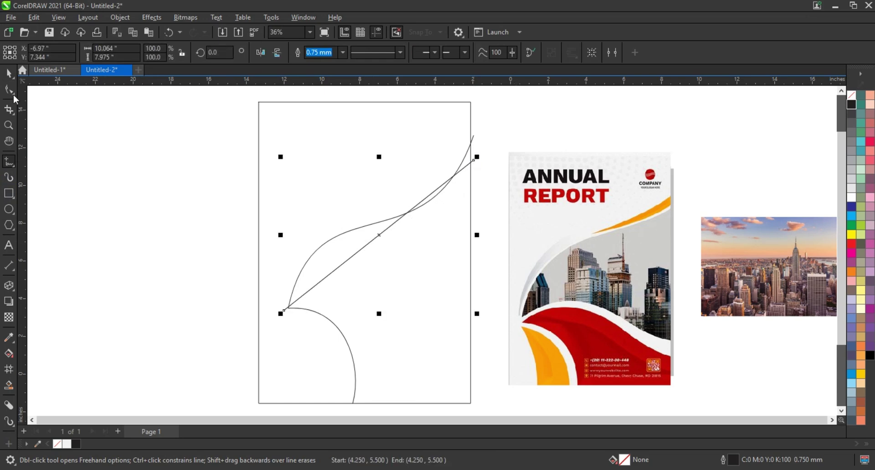
key("F10")
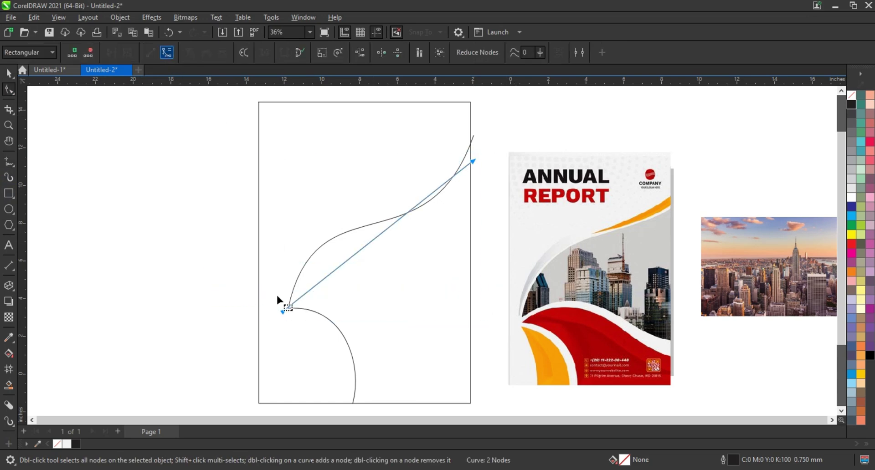
mouse_move(345, 258)
left_mouse_down()
mouse_move(384, 206)
mouse_move(436, 268)
left_mouse_up()
left_click_drag(326, 232, 327, 207)
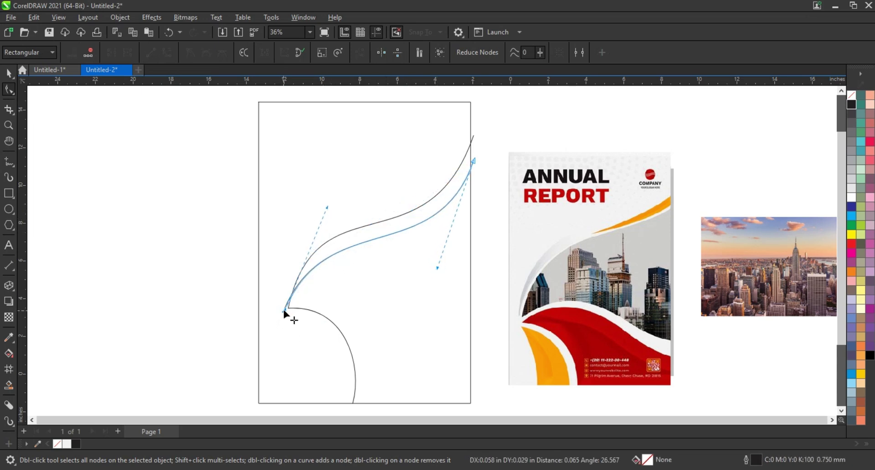
left_click_drag(285, 312, 286, 311)
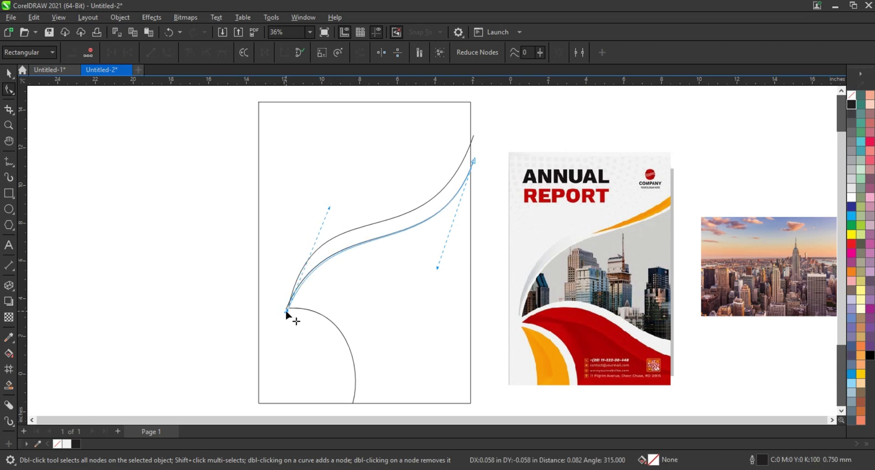
left_click_drag(329, 209, 325, 199)
left_click_drag(468, 165, 469, 163)
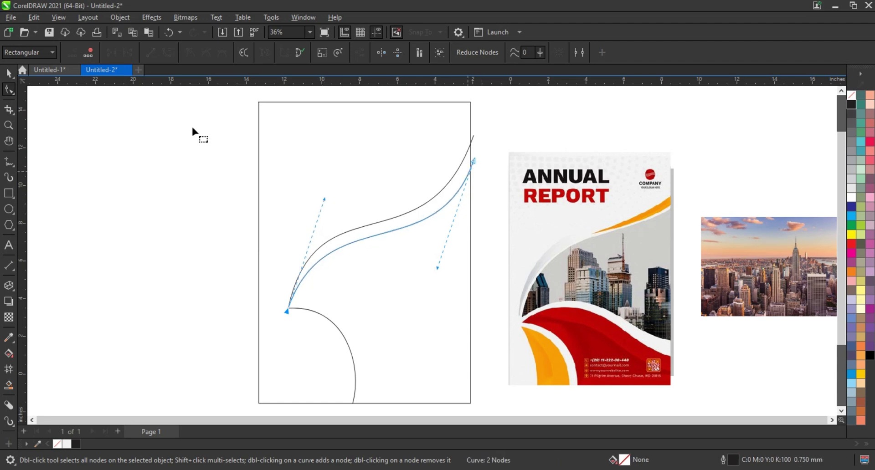
Step: Duplicate the new curve and nudge the copy down and right to form a thin band
left_click(9, 74)
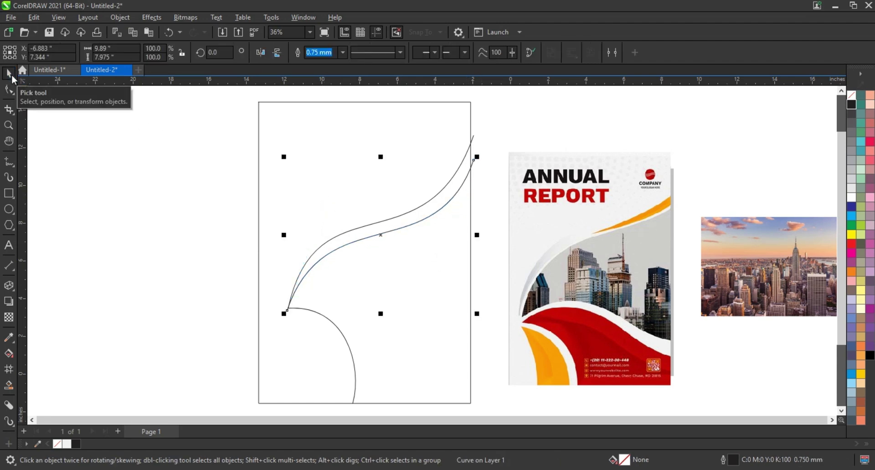
key("Down")
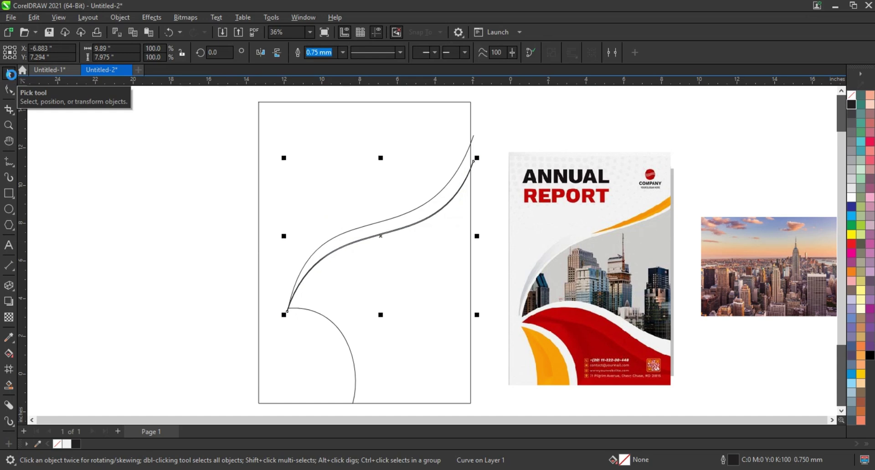
key("Right")
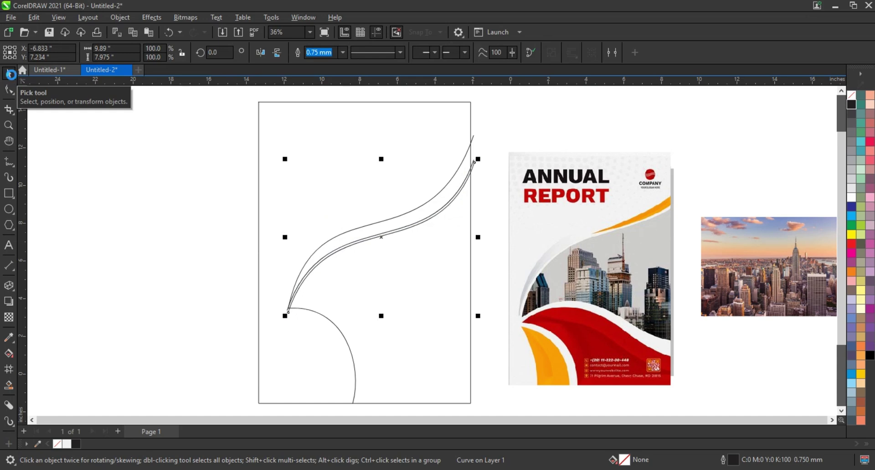
key("Down")
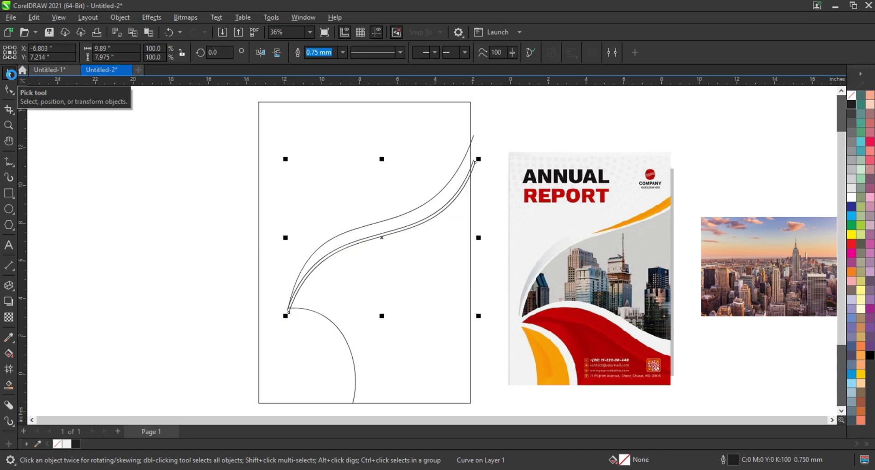
left_click(9, 162)
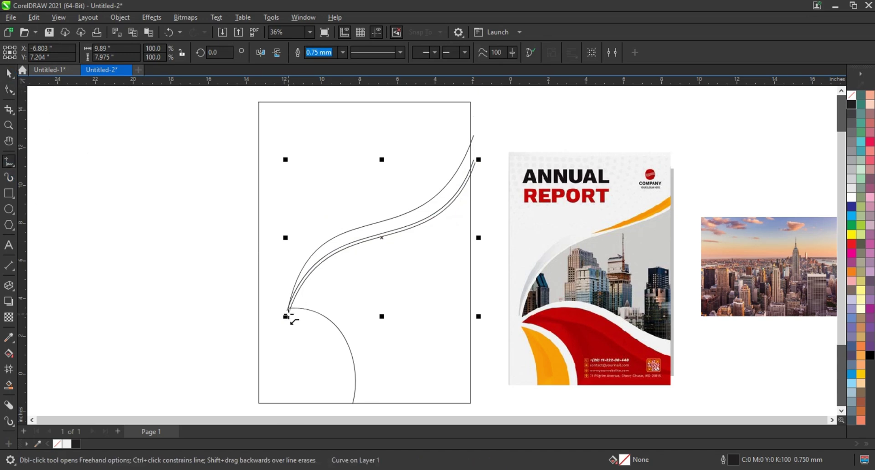
Step: Draw a line from the shared left point to the right page edge, bent into a downward dip
left_click(289, 314)
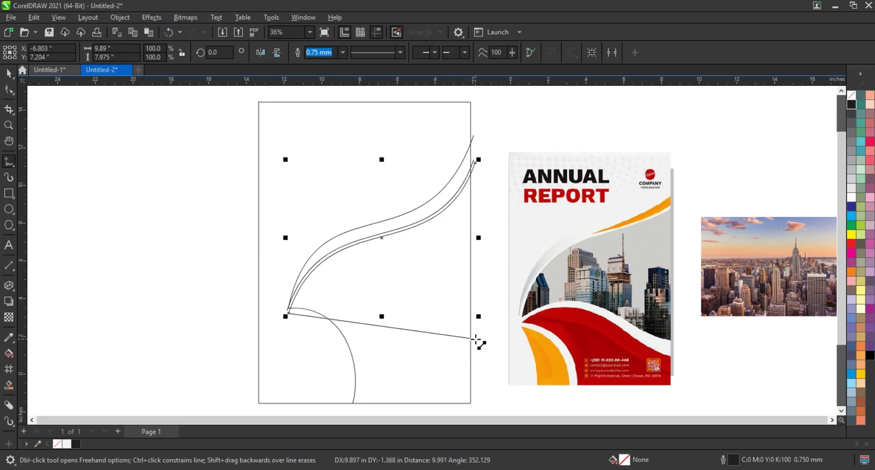
left_click(476, 339)
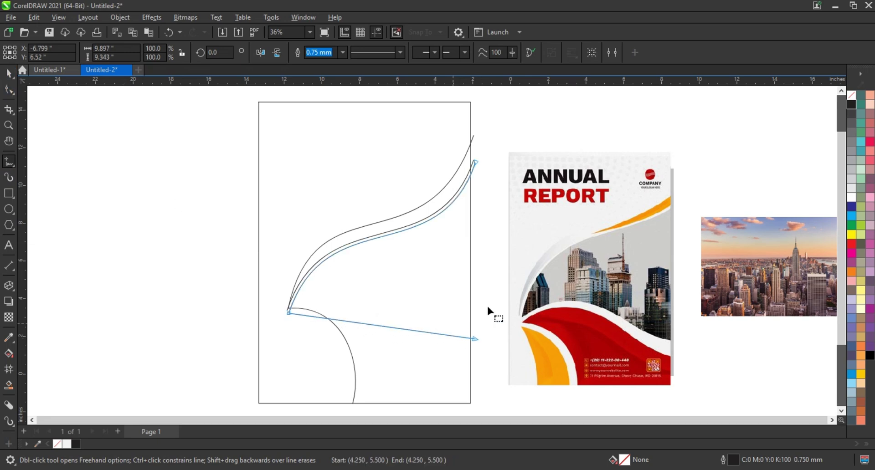
key("F10")
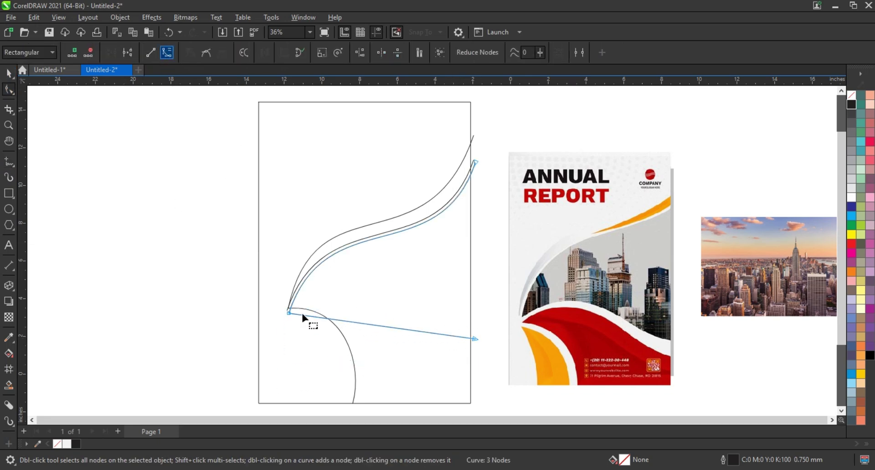
left_click(338, 322)
mouse_move(352, 319)
left_mouse_down()
mouse_move(346, 295)
mouse_move(315, 265)
left_mouse_up()
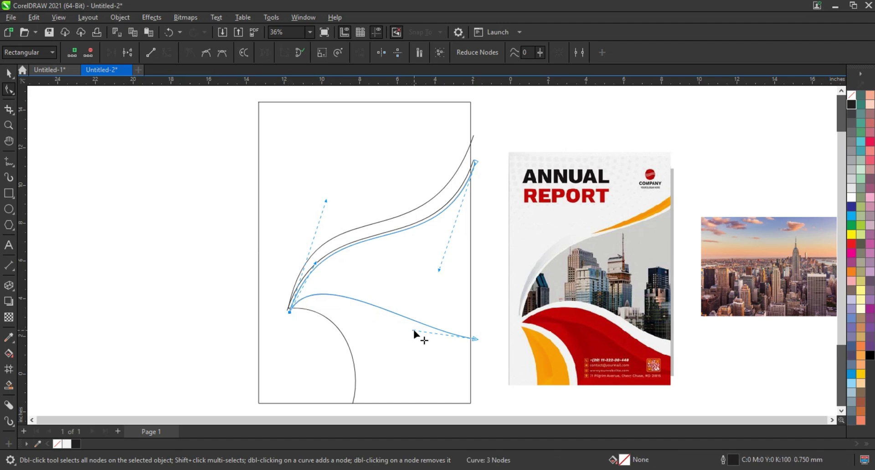
left_click_drag(413, 330, 424, 380)
left_click(337, 255)
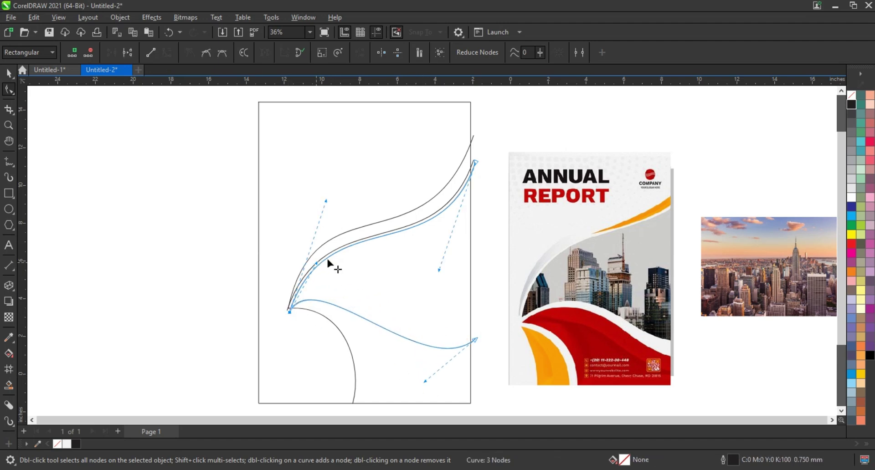
left_click_drag(425, 379, 394, 387)
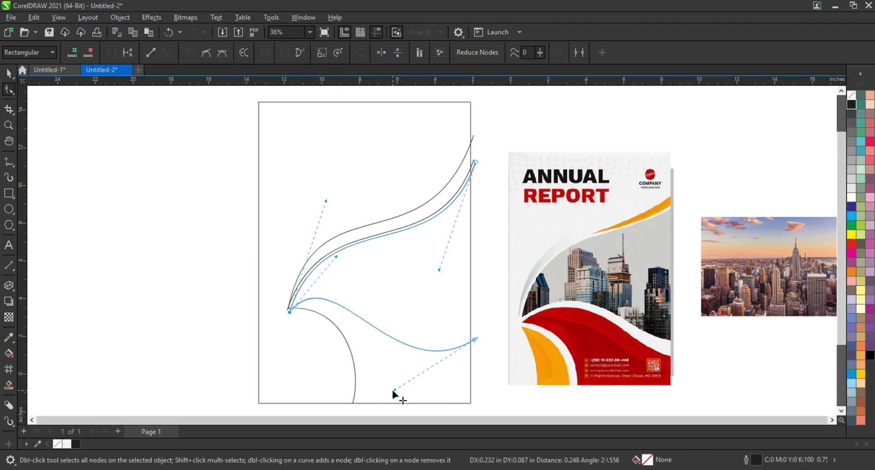
left_click(392, 389)
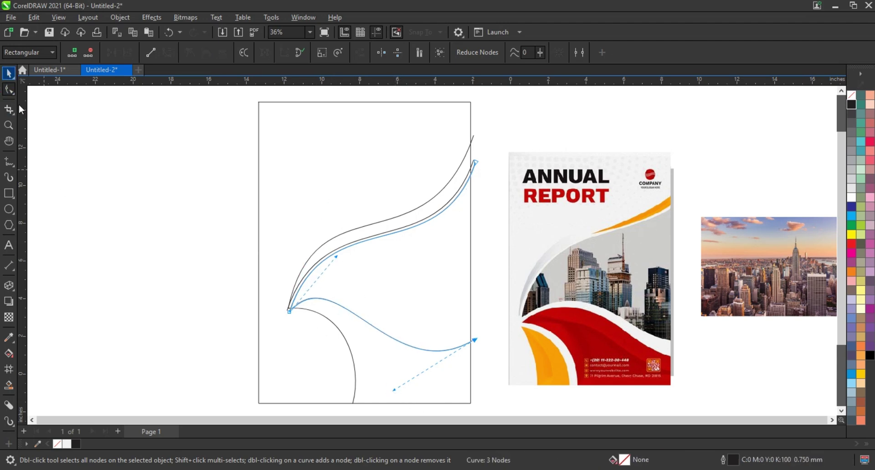
key("space")
left_click(101, 287)
left_click(8, 161)
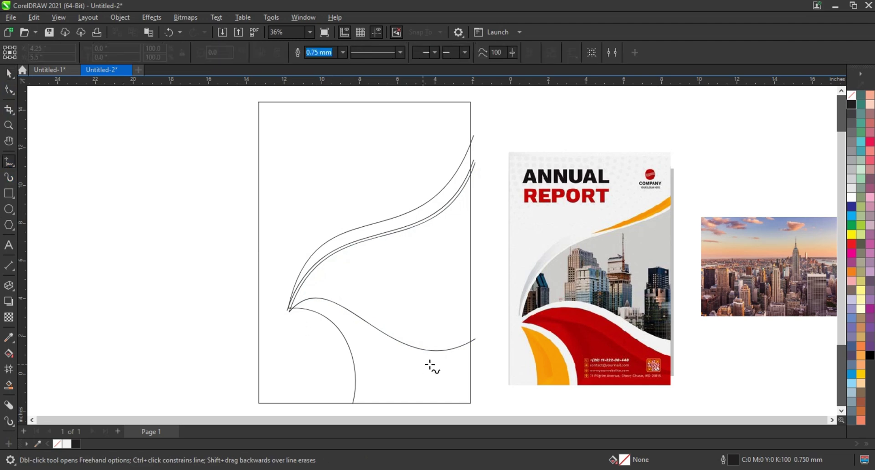
Step: Draw a twin line from the right edge to the shared left point, shaped into a matching dipping curve
left_click(476, 353)
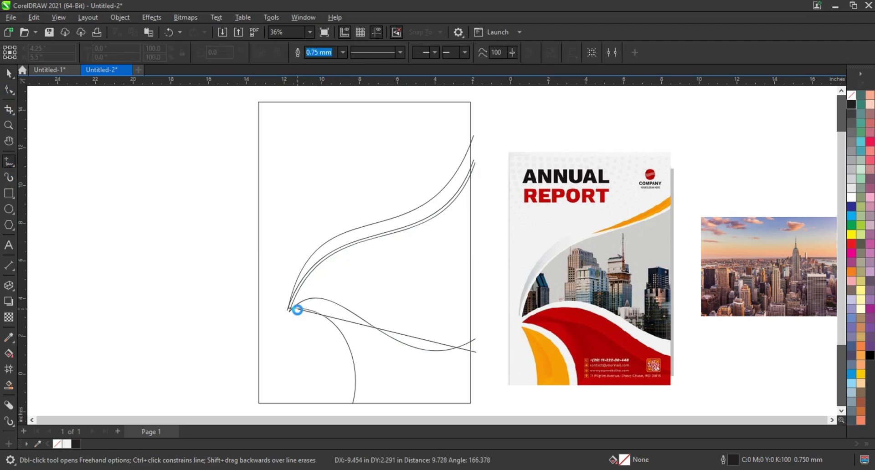
left_click(296, 309)
key("F10")
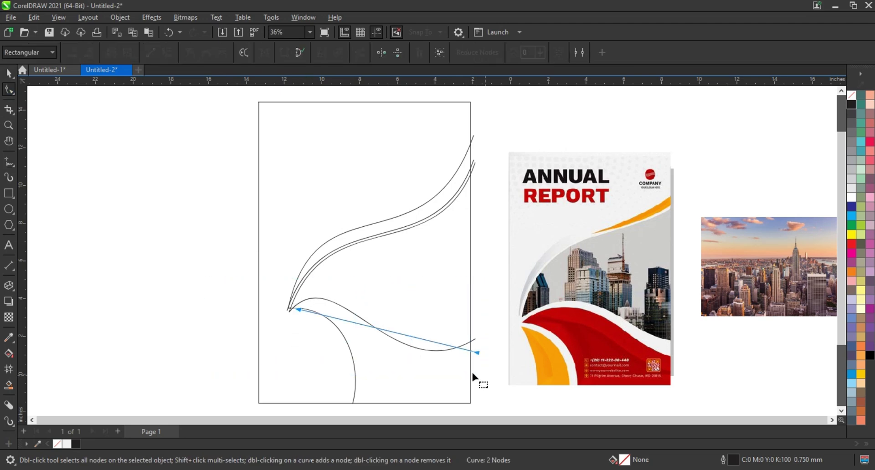
left_click_drag(475, 370, 487, 341)
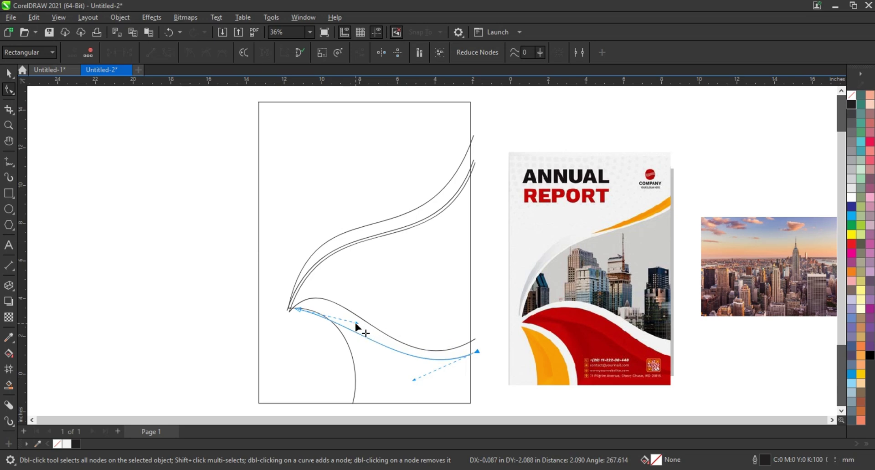
left_click_drag(419, 343, 324, 281)
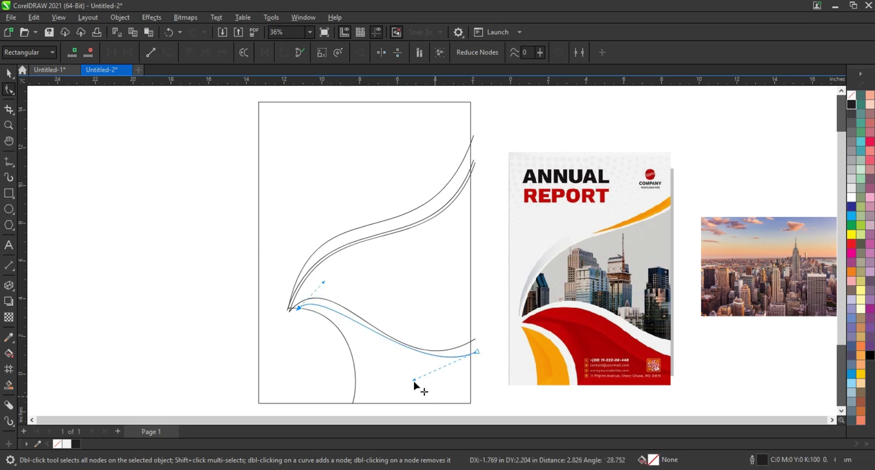
left_click_drag(413, 379, 394, 385)
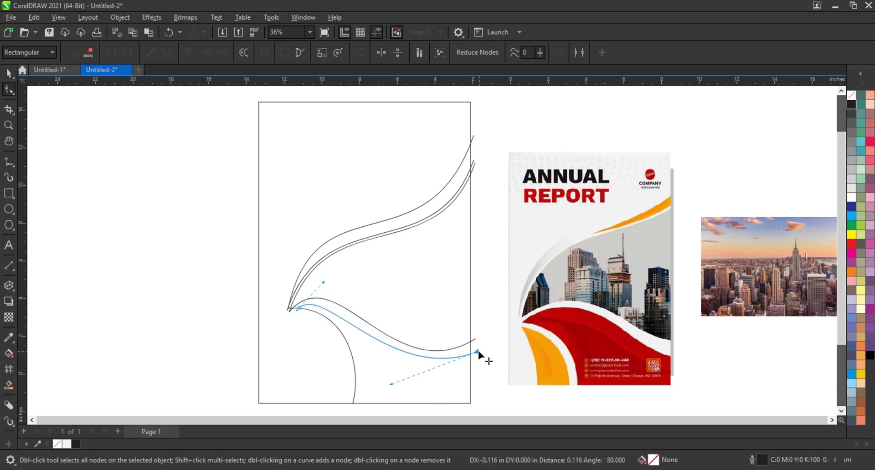
left_click_drag(477, 351, 476, 349)
left_click_drag(389, 384, 400, 386)
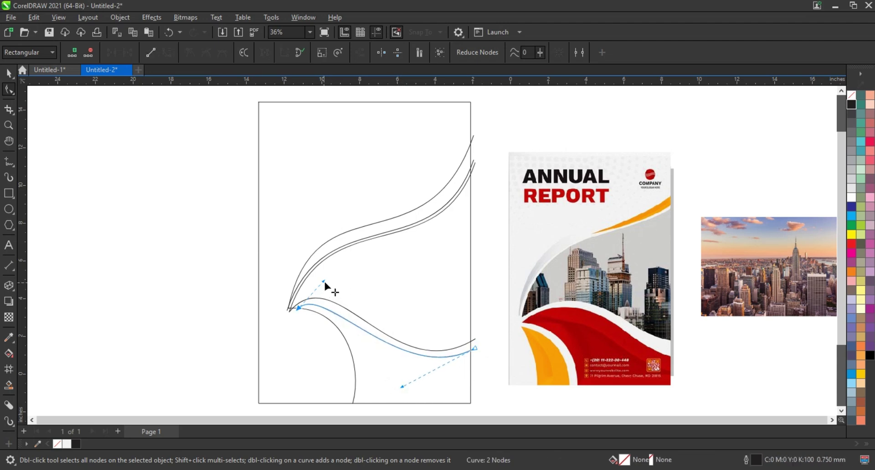
left_click_drag(324, 282, 341, 283)
left_click_drag(402, 388, 396, 389)
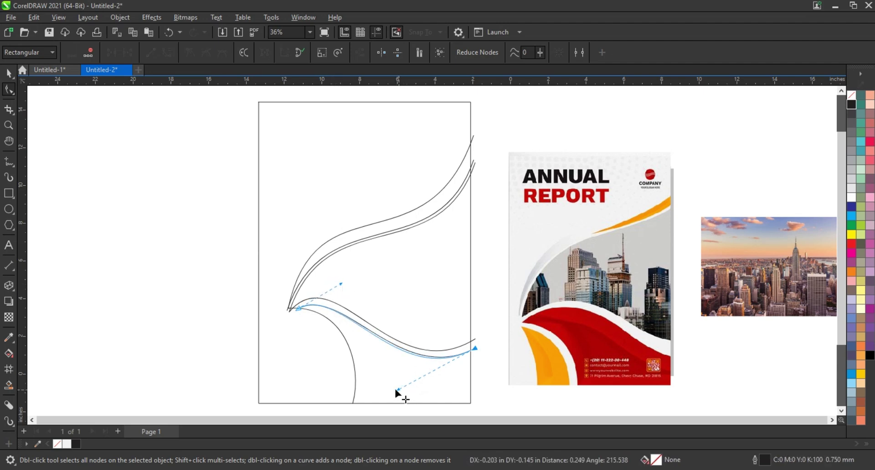
left_click_drag(342, 284, 344, 283)
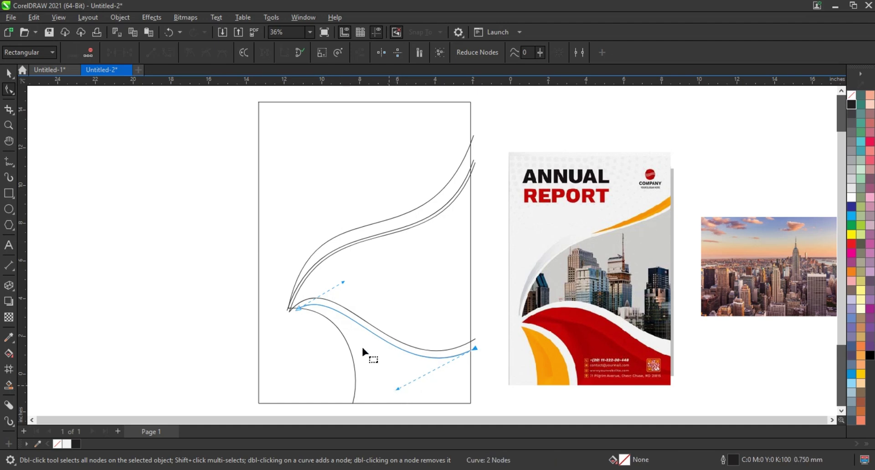
key("space")
key("space")
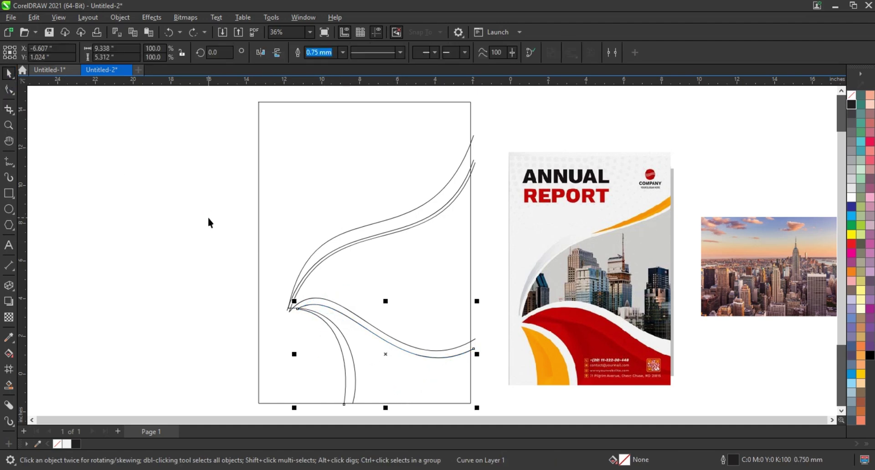
Step: Move the lower curve's end node to the page's bottom edge and adjust its bend
left_click(8, 90)
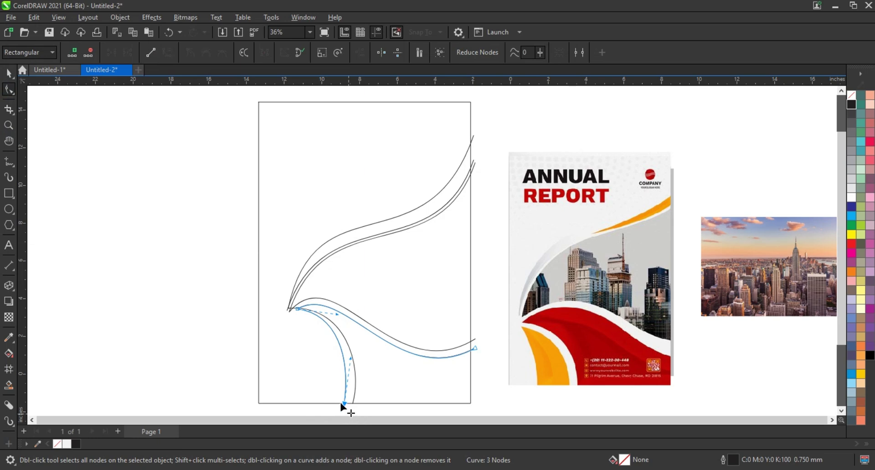
left_click_drag(343, 404, 295, 405)
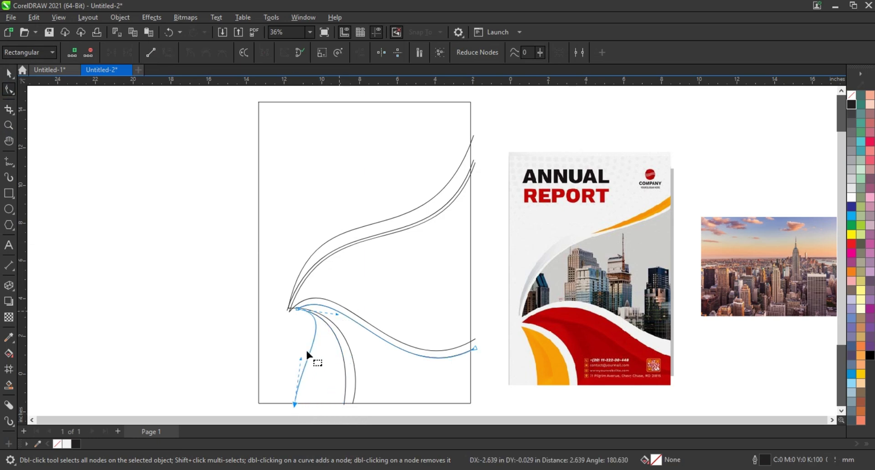
left_click_drag(301, 359, 322, 375)
left_click_drag(293, 404, 290, 407)
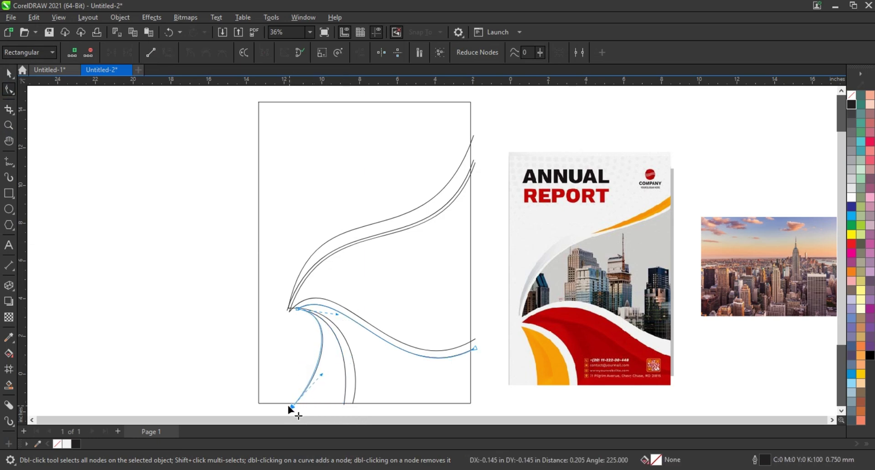
left_click(340, 312)
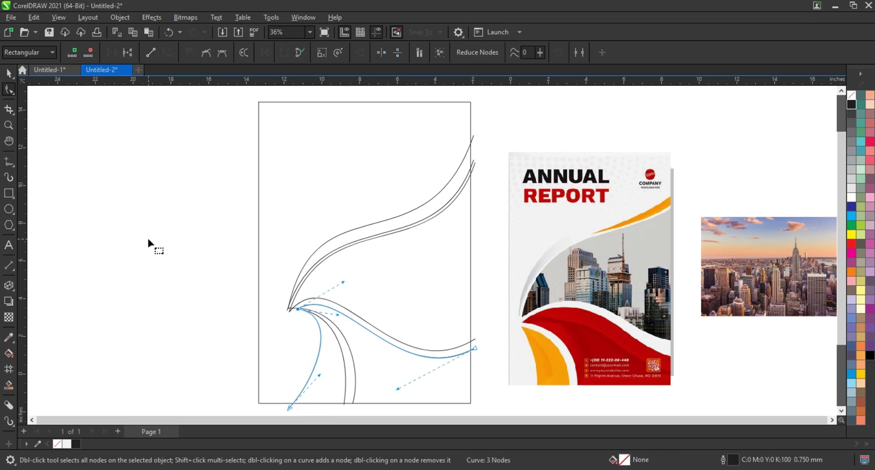
left_click(8, 73)
left_click(68, 352)
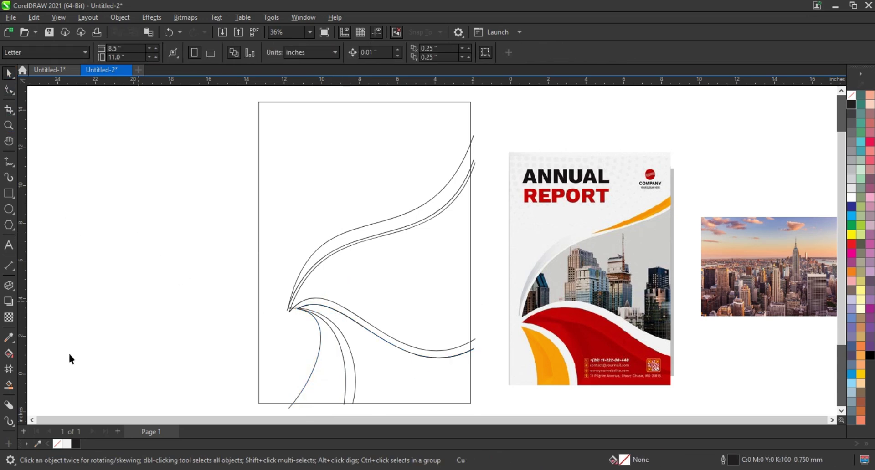
Step: Smart-fill the four regions between the curves as separate purple shapes
left_click(8, 385)
left_click(423, 211)
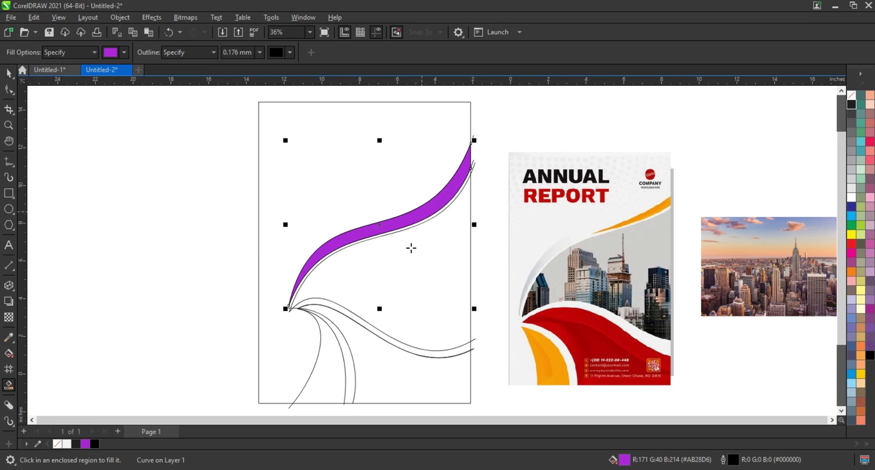
left_click(412, 248)
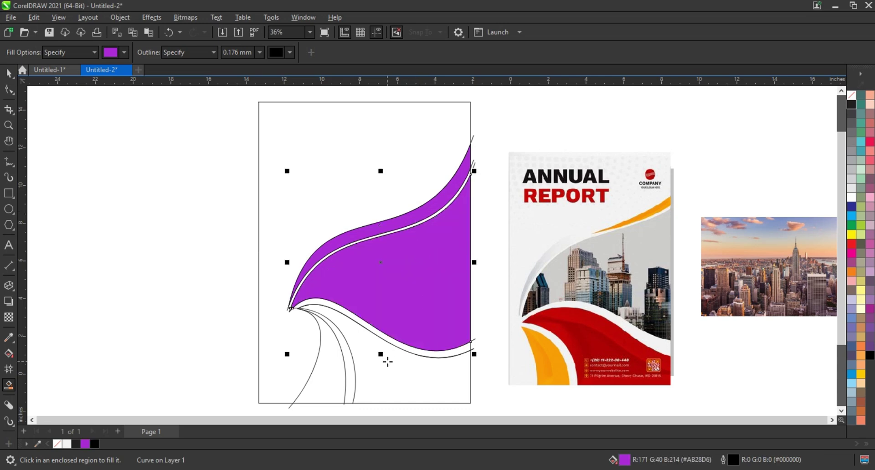
left_click(369, 364)
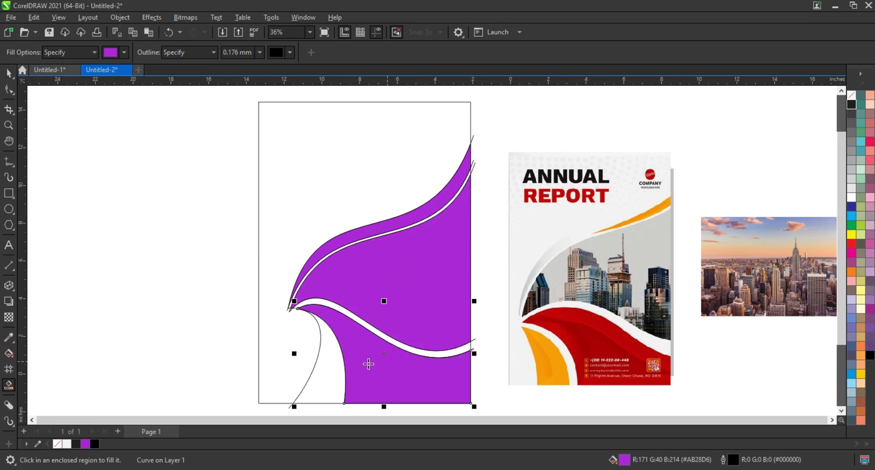
left_click(323, 381)
left_click(8, 74)
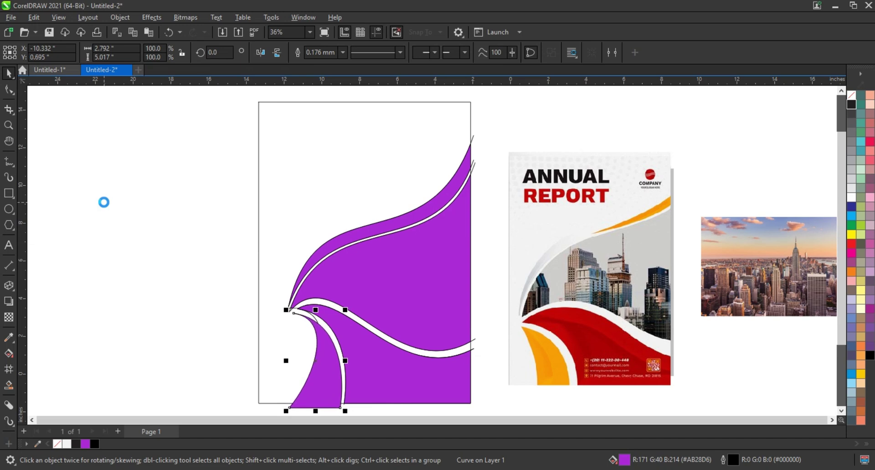
Step: Delete the stray top-right line piece and the leftover outline on the lower shape
left_click(331, 392)
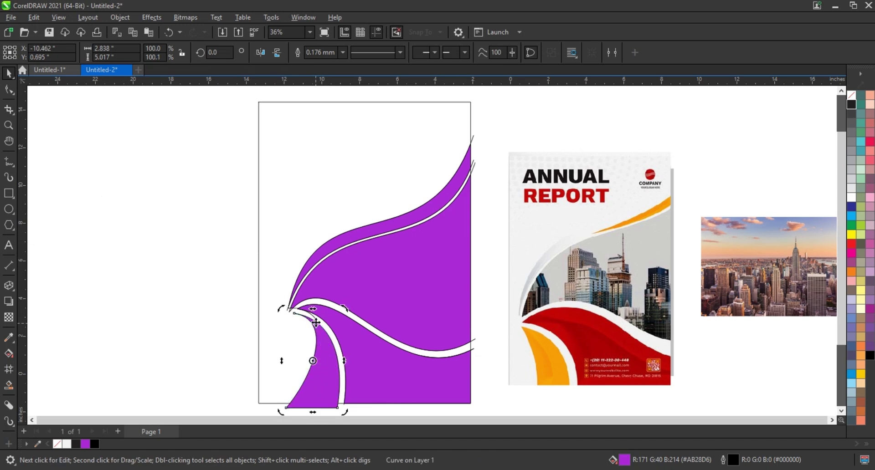
left_click(378, 227, "shift")
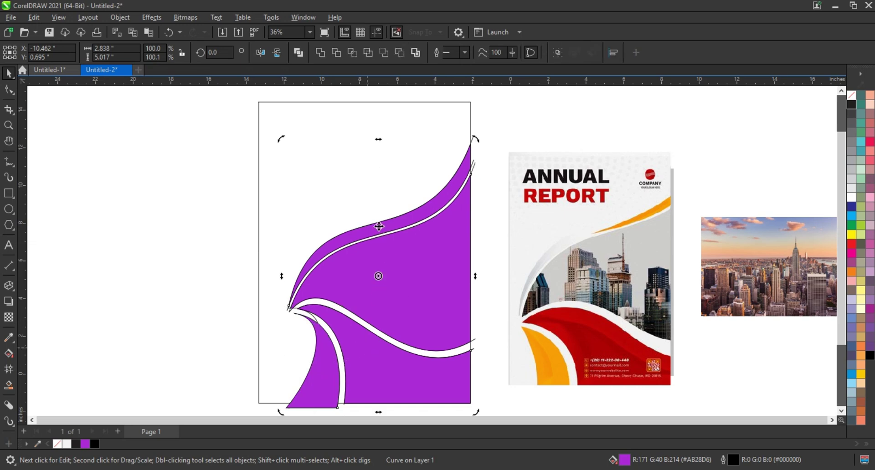
left_click(476, 164)
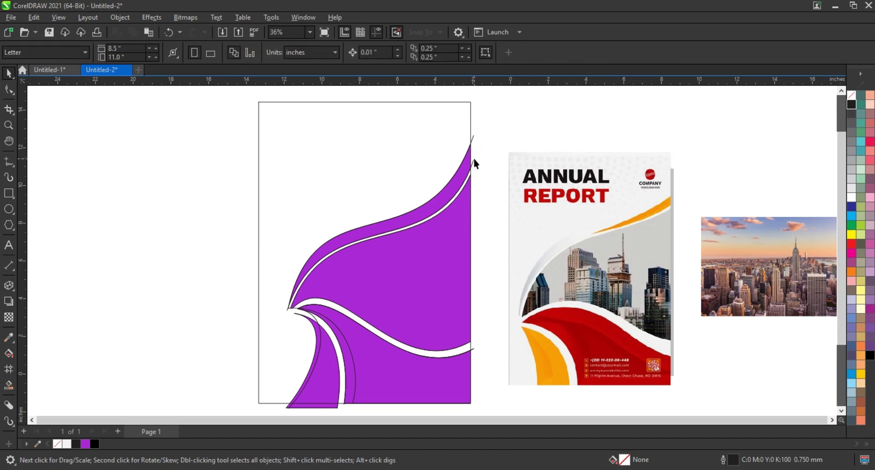
left_click(474, 159)
key("Delete")
left_click(314, 322)
key("Delete")
left_click(471, 292)
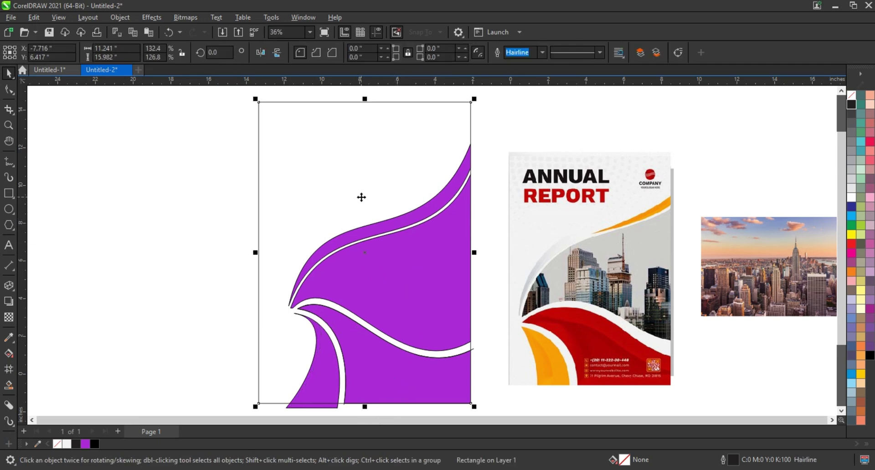
Step: Fill the thin upper band grey and drag a grey-to-white fountain fill across it
left_click(363, 211)
left_click(376, 233)
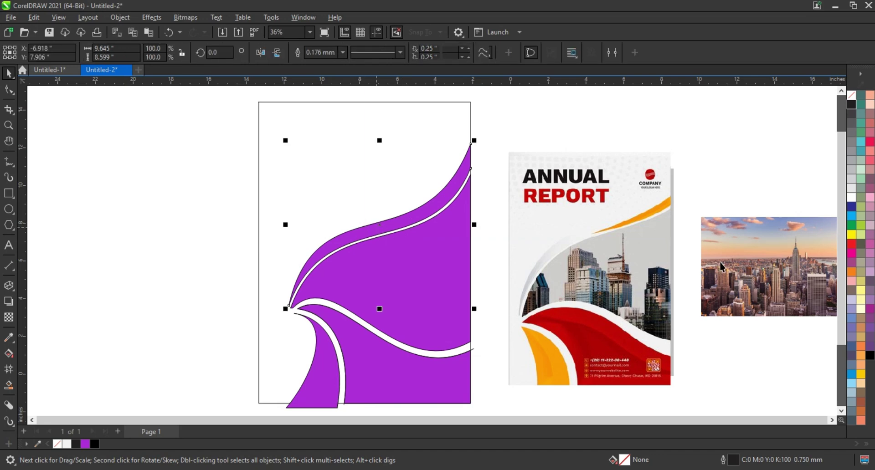
left_click(851, 154)
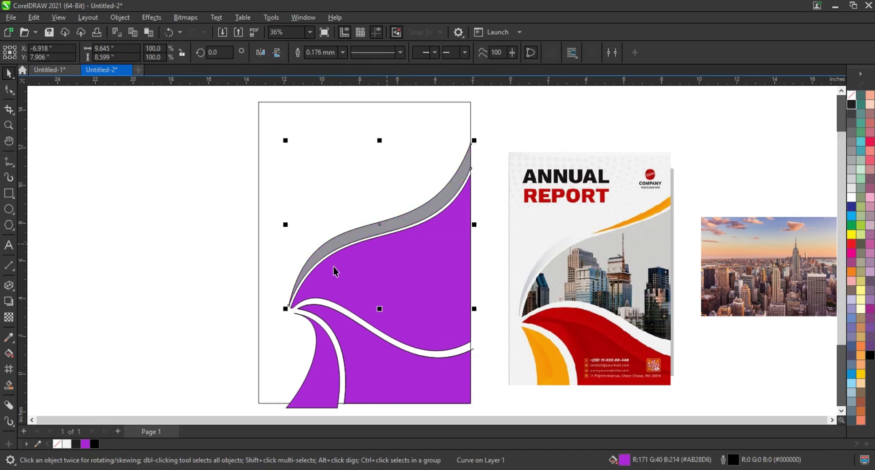
key("g")
left_click_drag(372, 234, 225, 316)
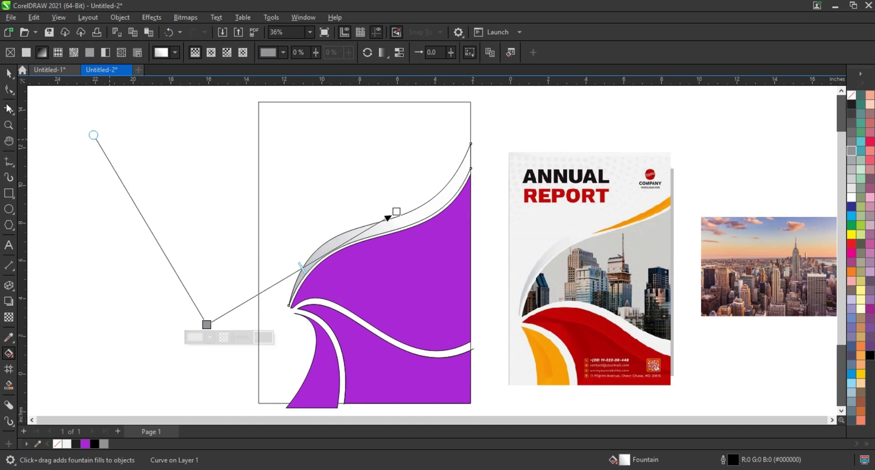
left_click(9, 78)
Step: Recolour the purple shapes: lower wave red, large upper shape light grey, lower-left piece orange
left_click(379, 362)
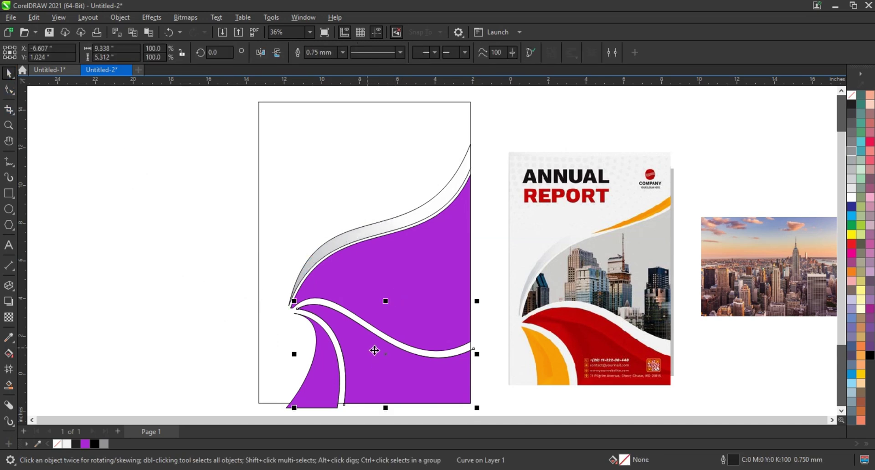
left_click(851, 244)
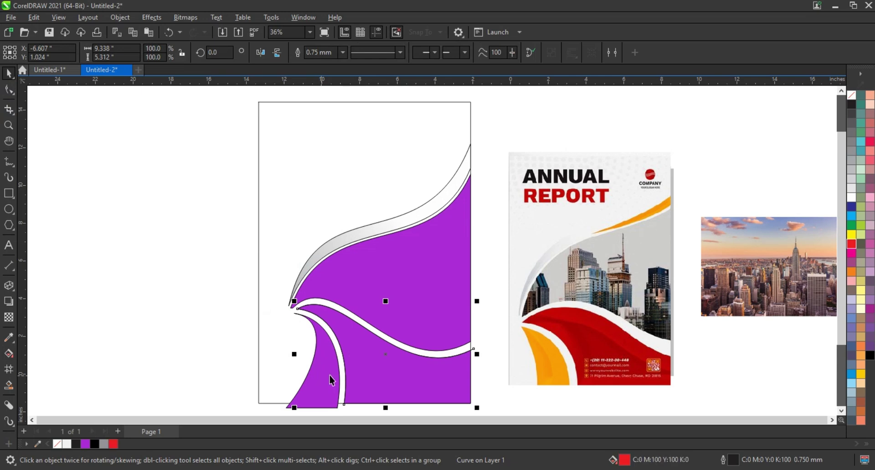
left_click(412, 356)
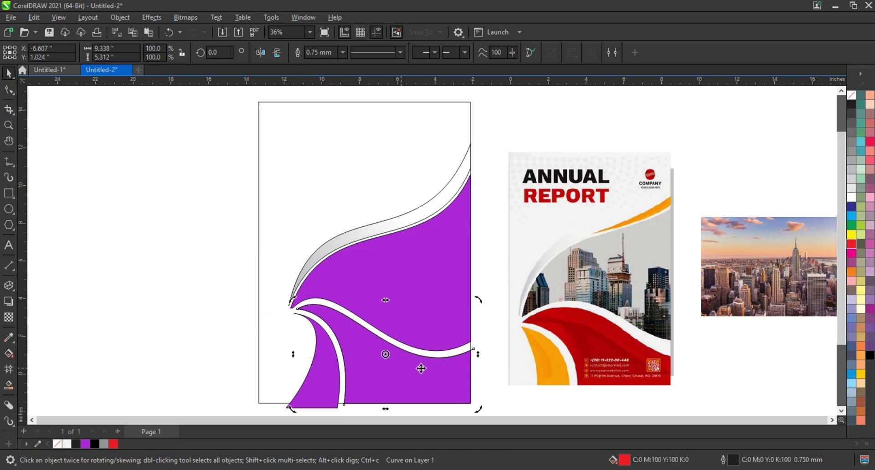
left_click(461, 380)
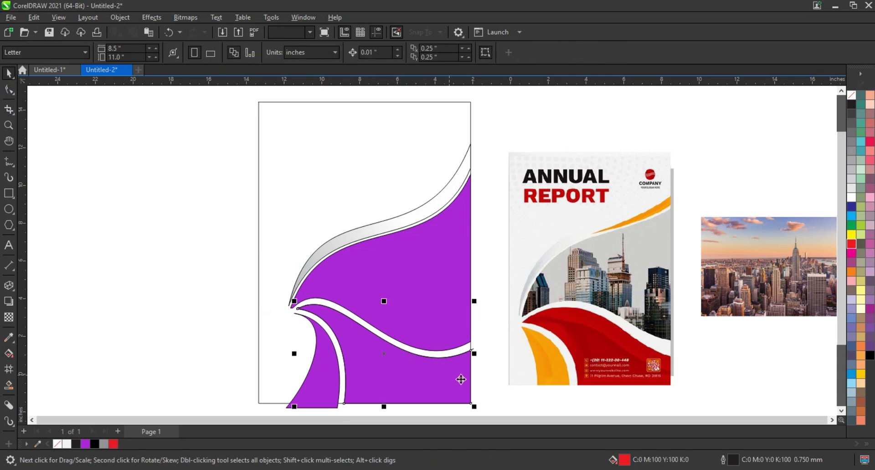
left_click(476, 363)
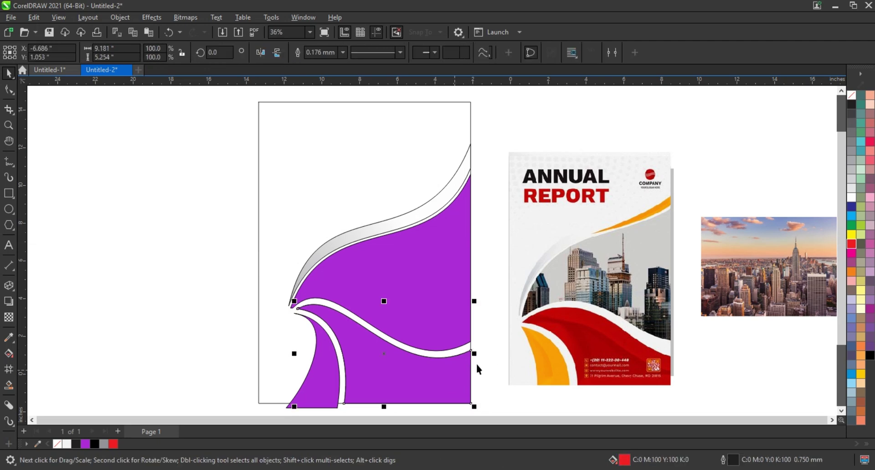
left_click(852, 252)
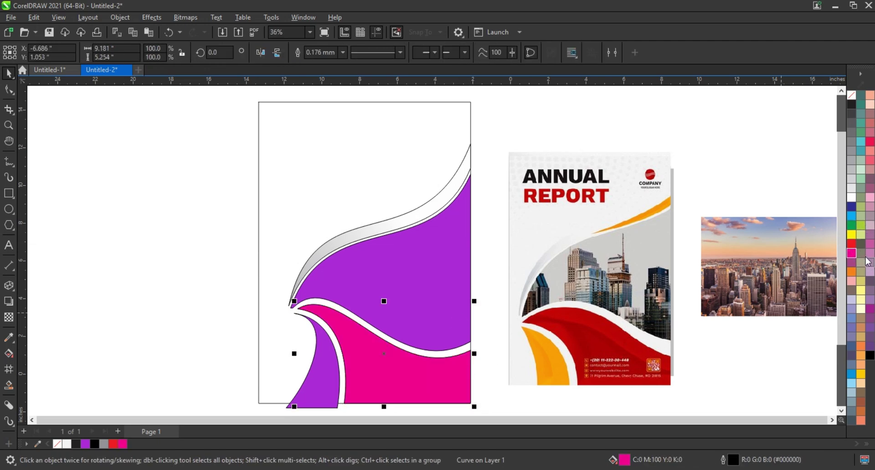
left_click(461, 309)
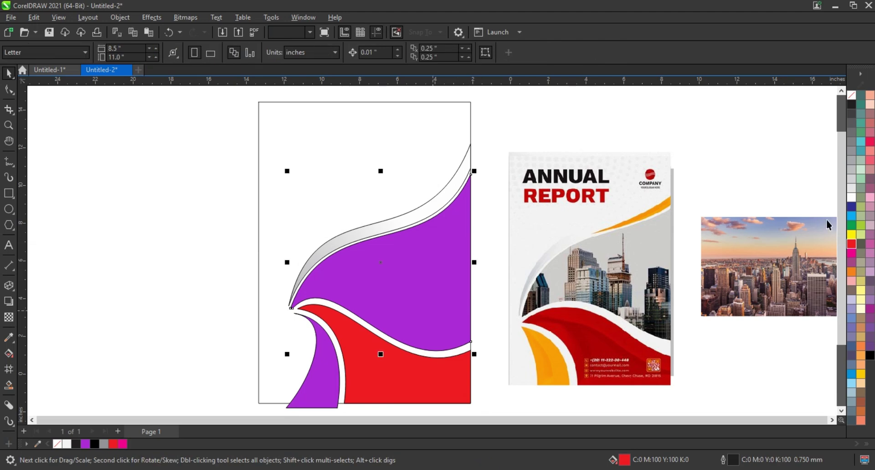
left_click(851, 179)
left_click(326, 374)
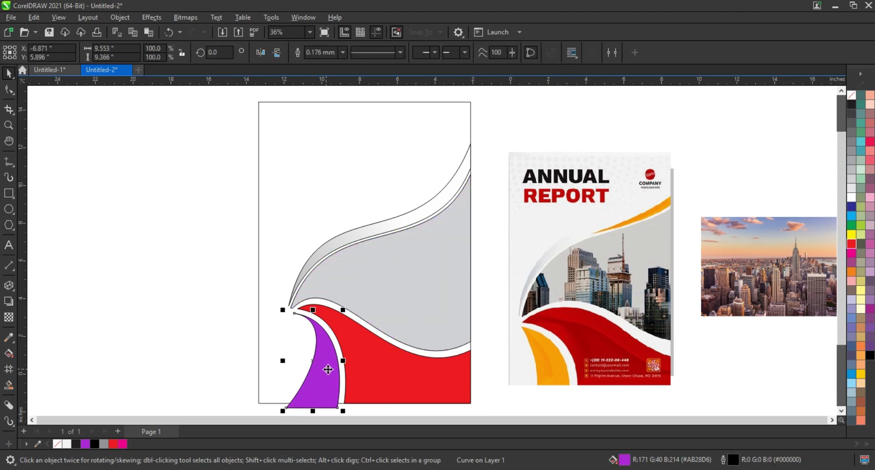
left_click(856, 271)
left_click(501, 250)
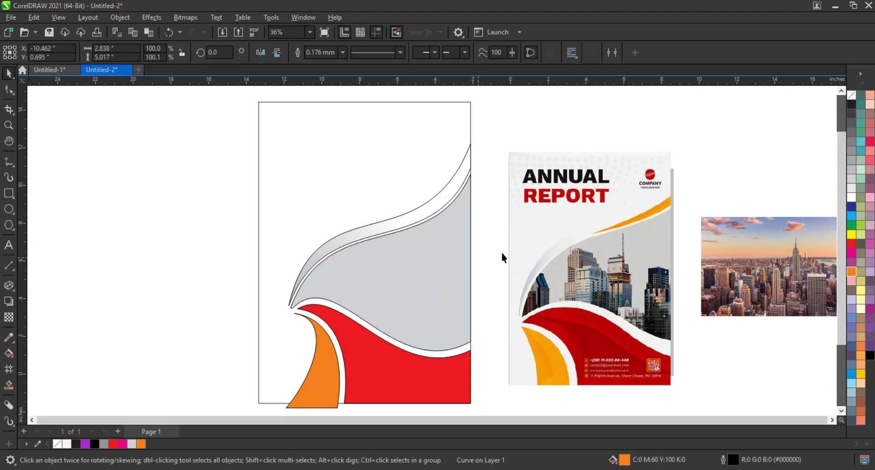
Step: Select all the cover's wave shapes and set their outline to none
scroll(284, 150, "down", 1)
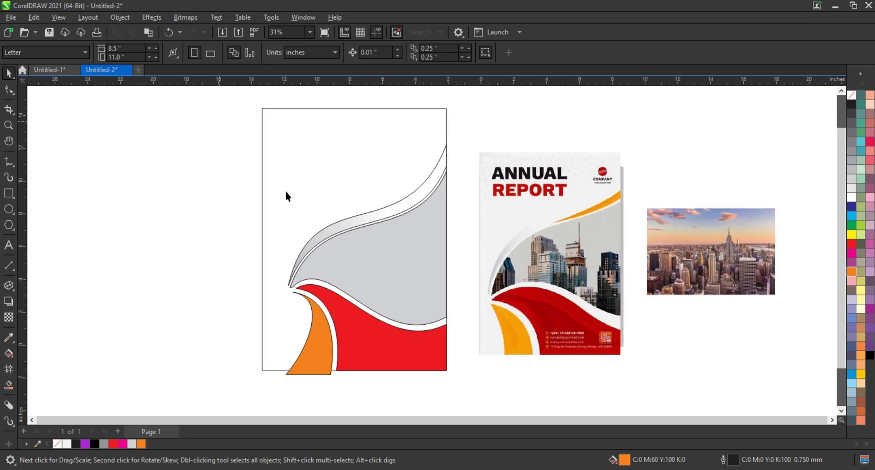
left_click_drag(220, 121, 460, 396)
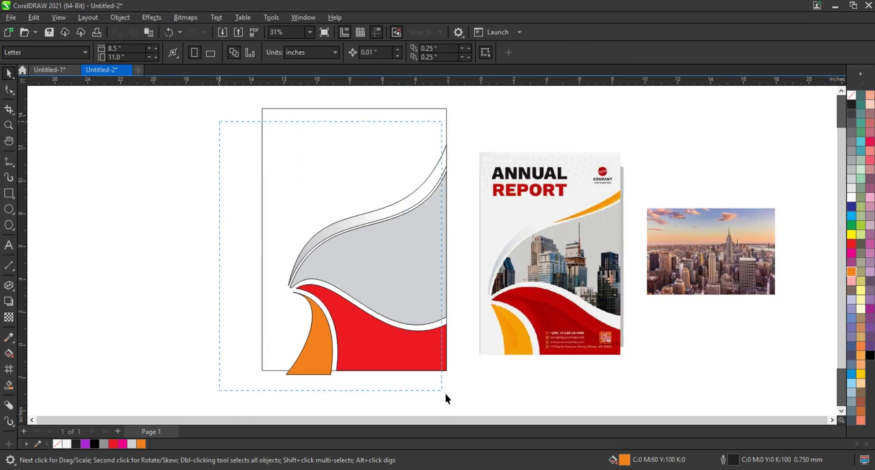
right_click(853, 99)
left_click(803, 101)
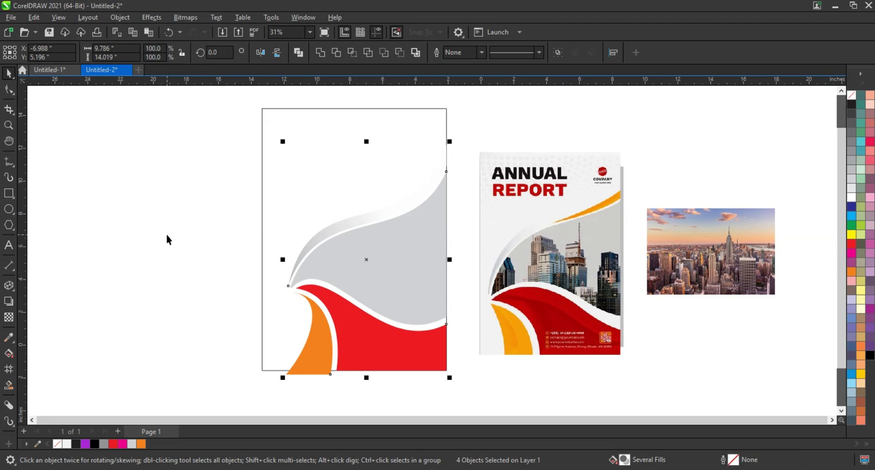
left_click(155, 285)
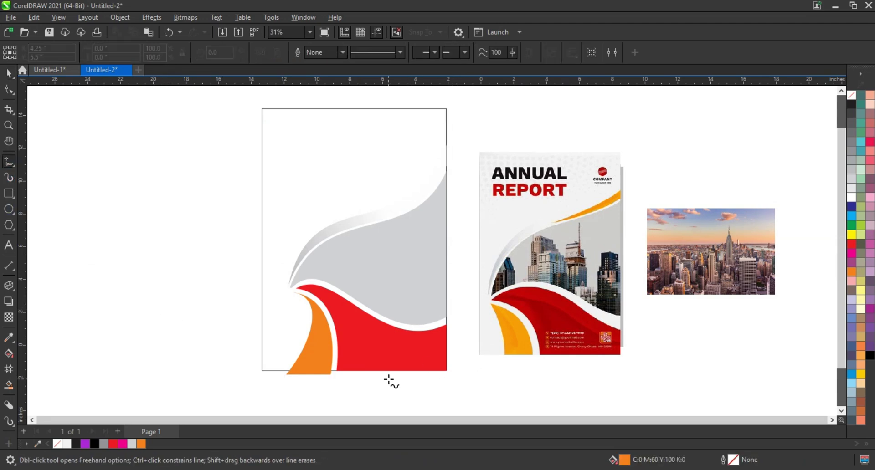
Step: Draw a straight line from the red wave's lower right to its left tip and convert it to a curve
left_click(449, 360)
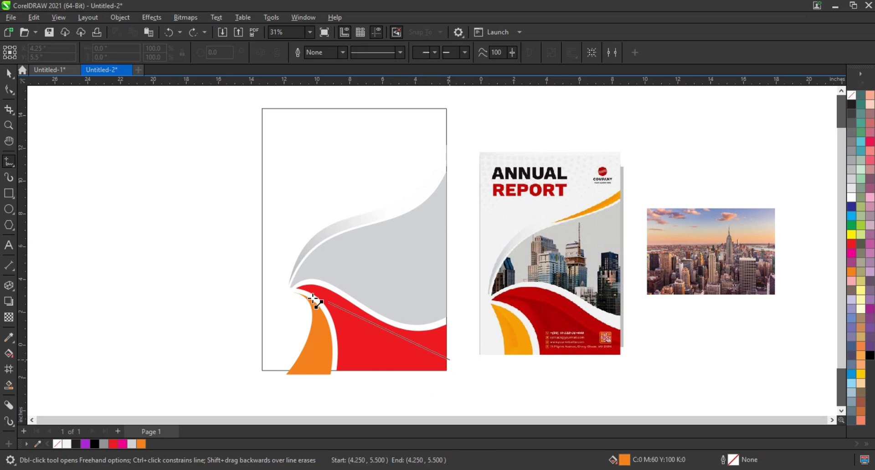
left_click(288, 286)
key("F10")
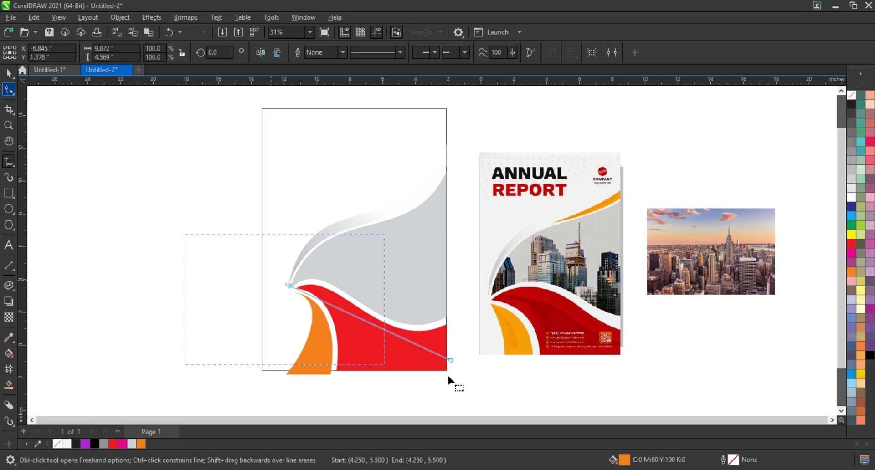
left_click_drag(448, 374, 449, 375)
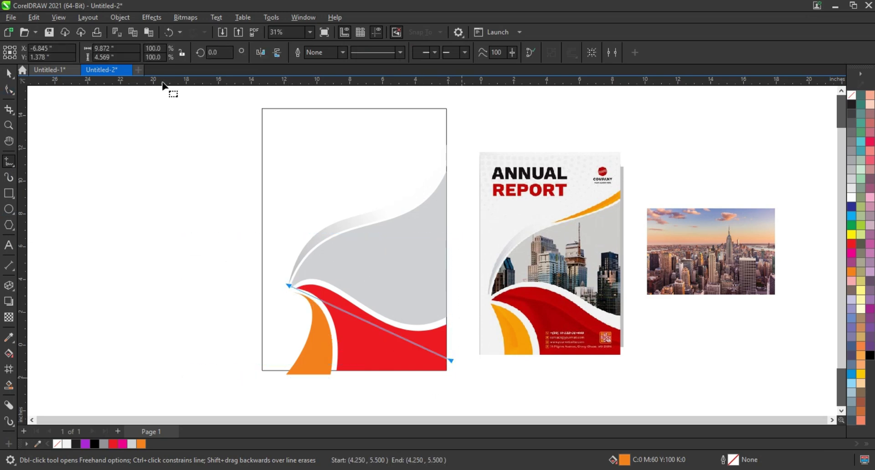
left_click(399, 342)
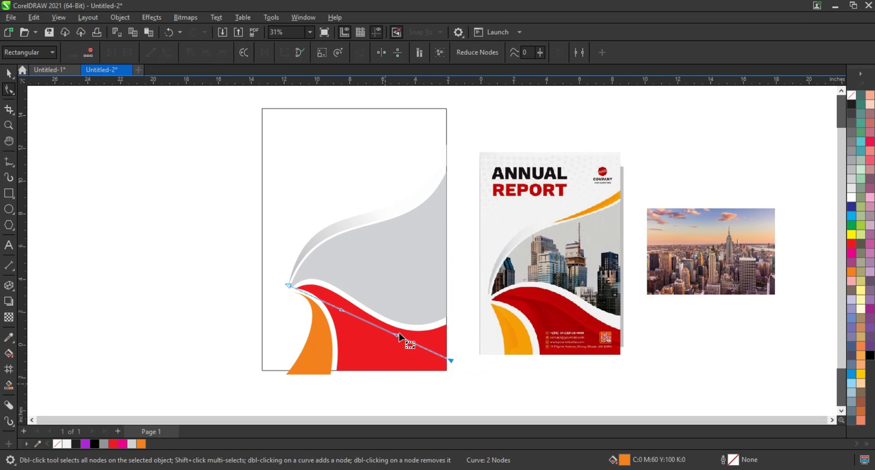
Step: Bend the curve through the red wave to the page edge and Smart Fill the surrounding area
left_click_drag(396, 337, 384, 376)
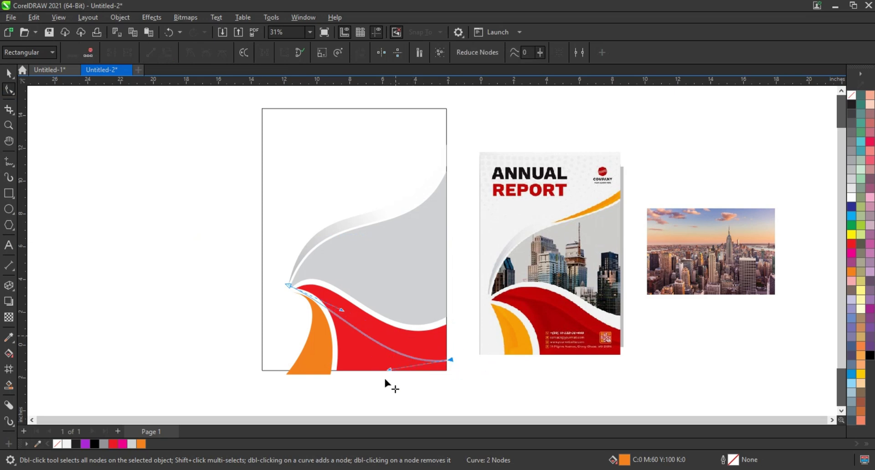
left_click_drag(342, 310, 346, 282)
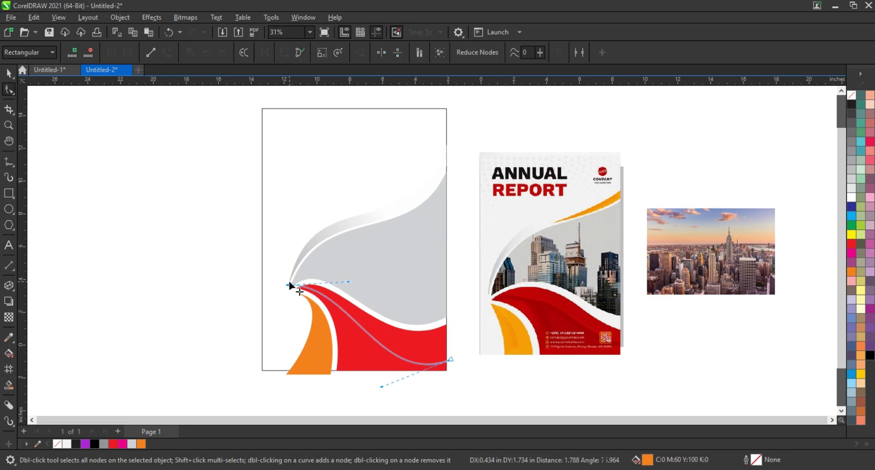
left_click_drag(349, 282, 345, 275)
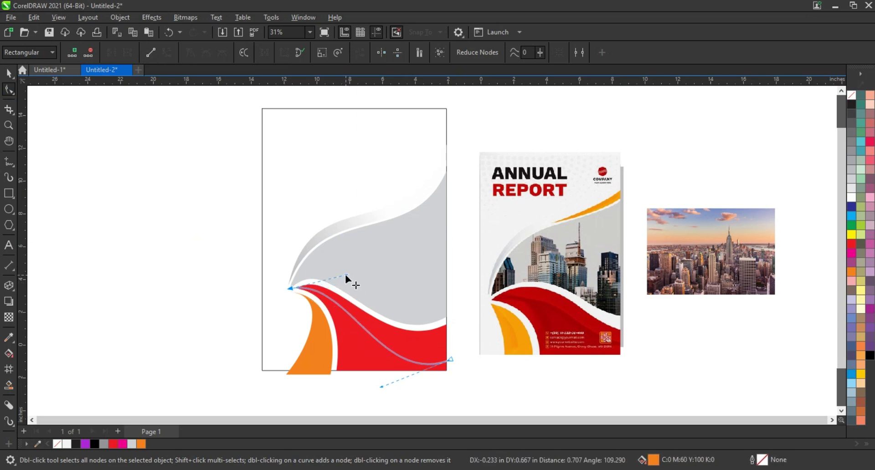
left_click_drag(450, 359, 447, 342)
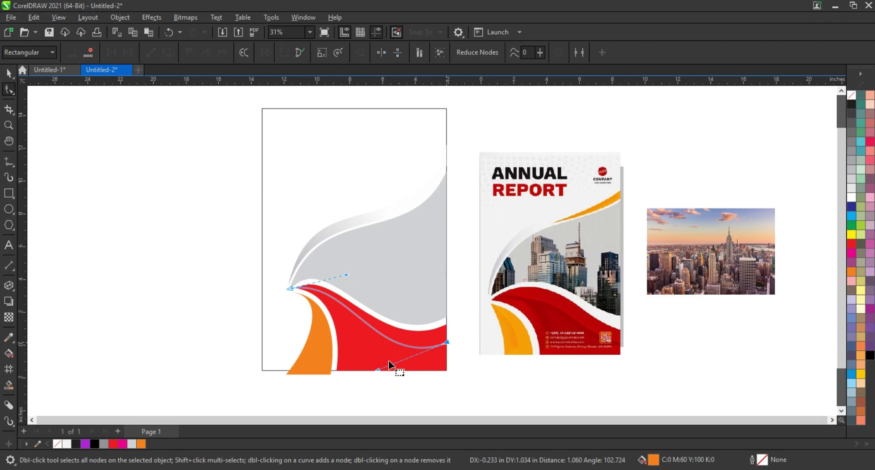
left_click_drag(376, 370, 364, 363)
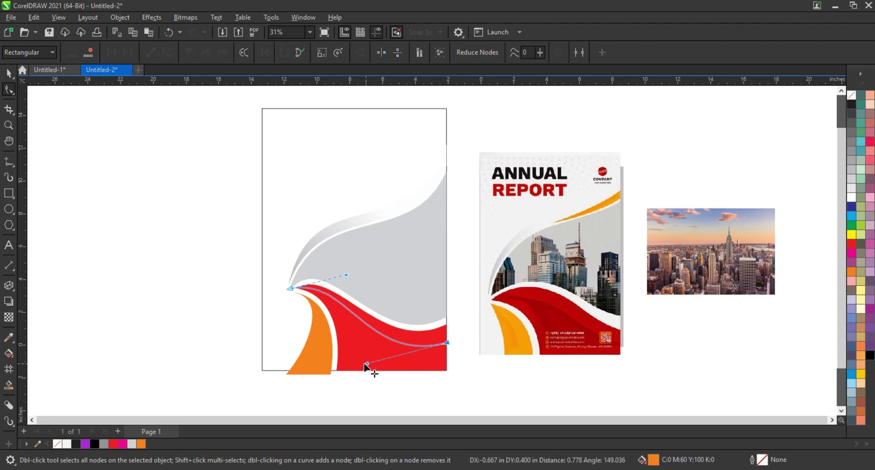
left_click(9, 385)
left_click(401, 341)
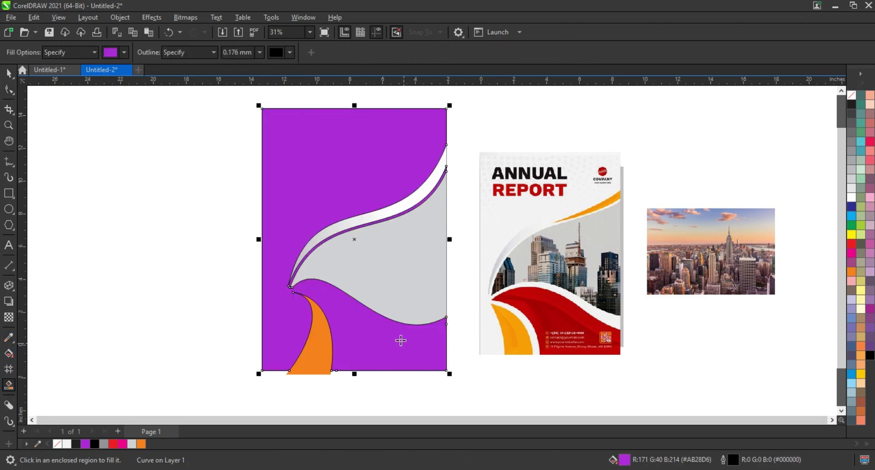
Step: Undo the purple fill, give the curve a black outline, and stretch it slightly past the page edge
key("ctrl+z")
left_click(9, 73)
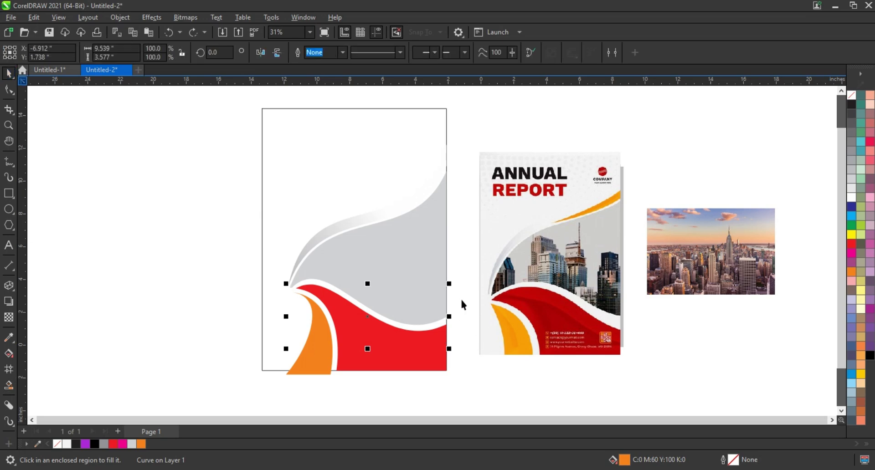
right_click(869, 356)
left_click(775, 204)
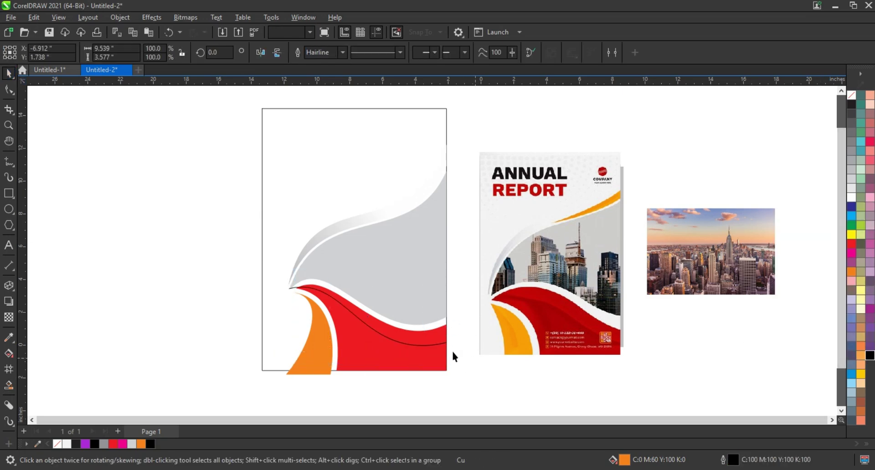
left_click(452, 349)
left_click_drag(449, 349, 452, 352)
Step: Smart Fill the thin strip between the curve and the white stripe above the red wave
left_click(9, 385)
left_click(412, 338)
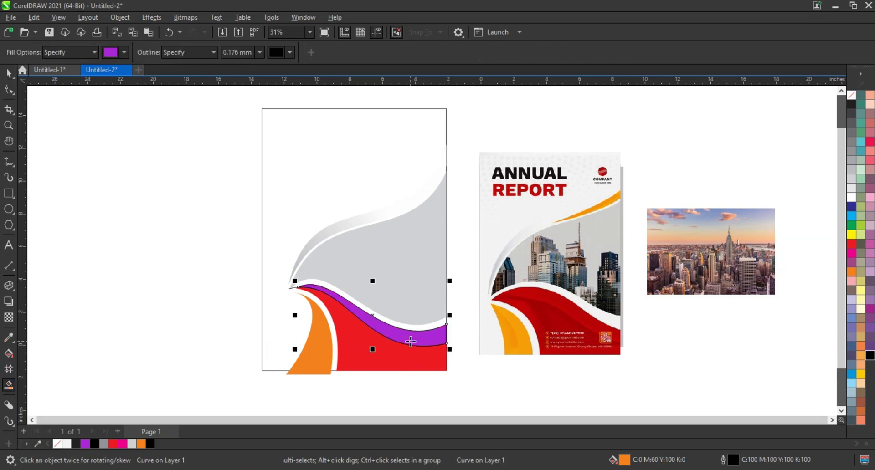
left_click(10, 74)
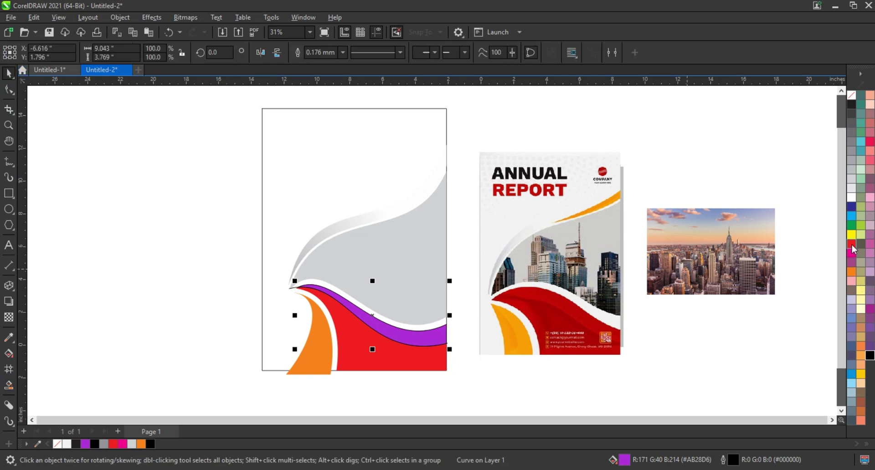
left_click(10, 354)
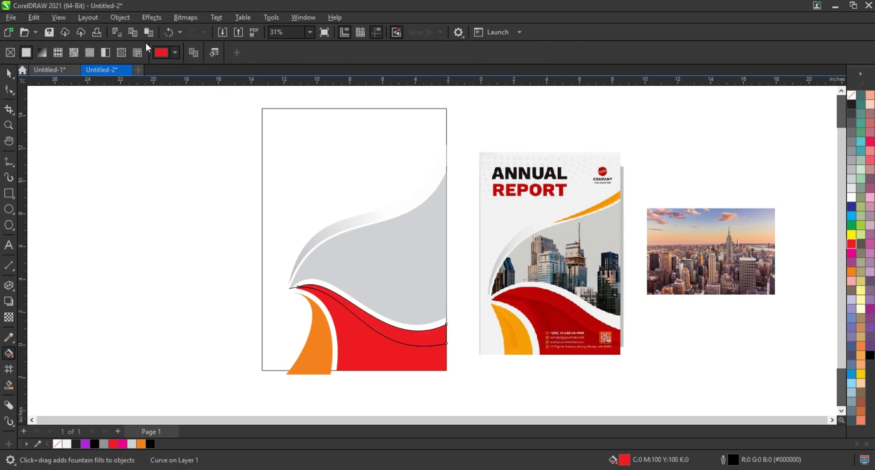
Step: Fill the new thin band dark red with a fountain gradient ending in bright red
left_click(175, 53)
left_click(164, 75)
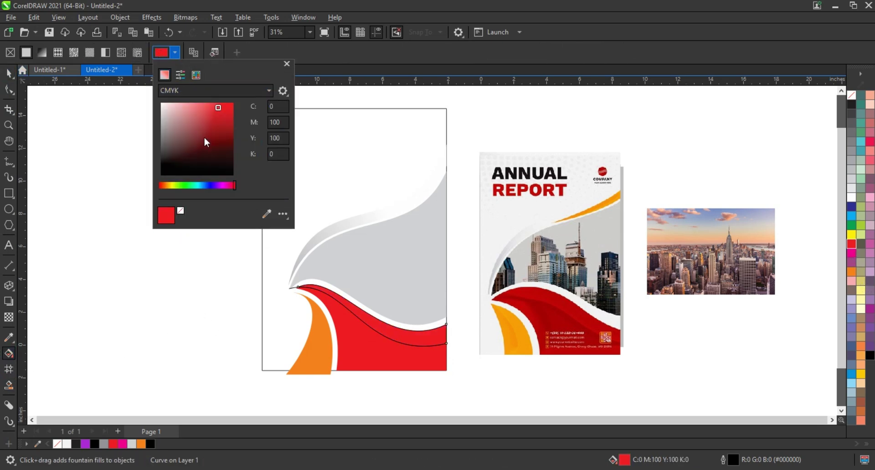
left_click(212, 142)
left_click(373, 322)
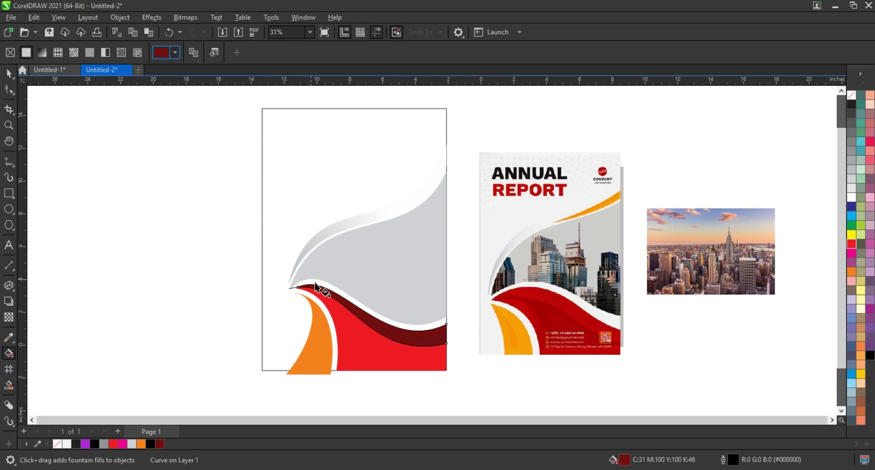
left_click_drag(311, 279, 422, 340)
left_click_drag(310, 280, 274, 264)
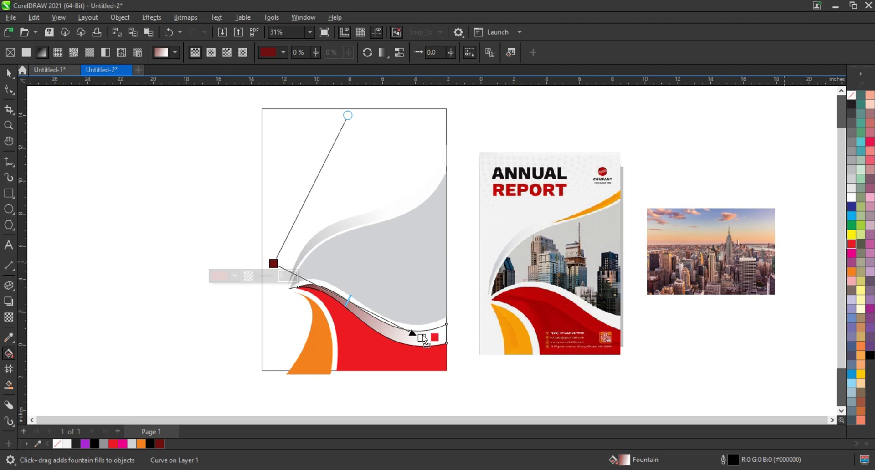
left_click_drag(851, 246, 422, 338)
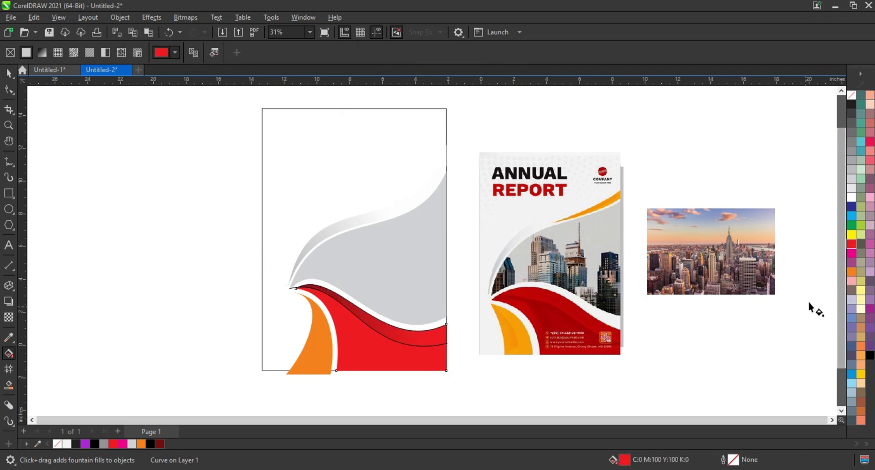
Step: Add a red-to-dark-red fountain gradient across the lower red wave
left_click_drag(326, 318, 490, 387)
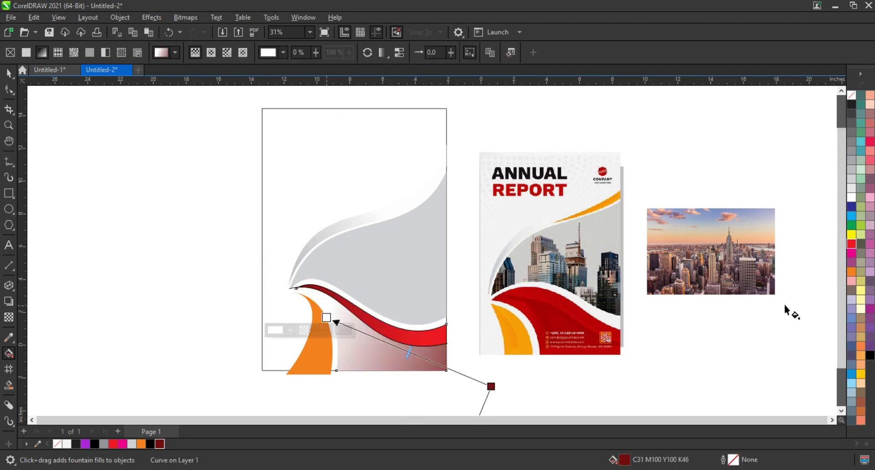
left_click_drag(854, 248, 327, 318)
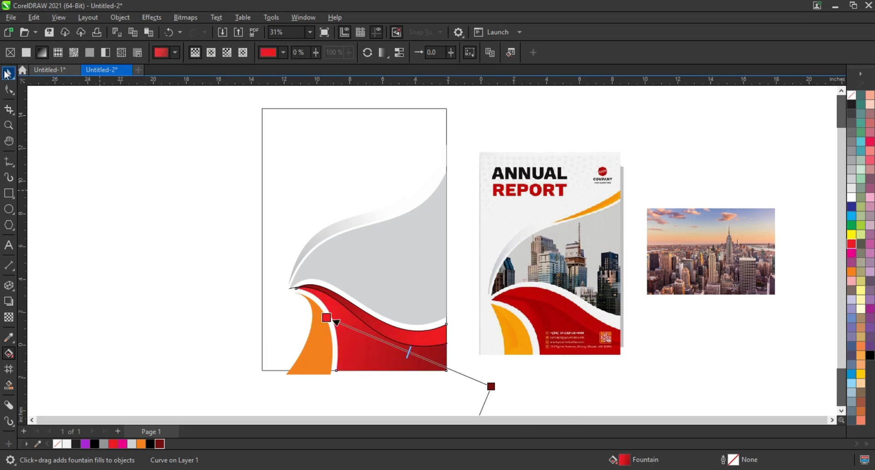
left_click(7, 73)
left_click(473, 370)
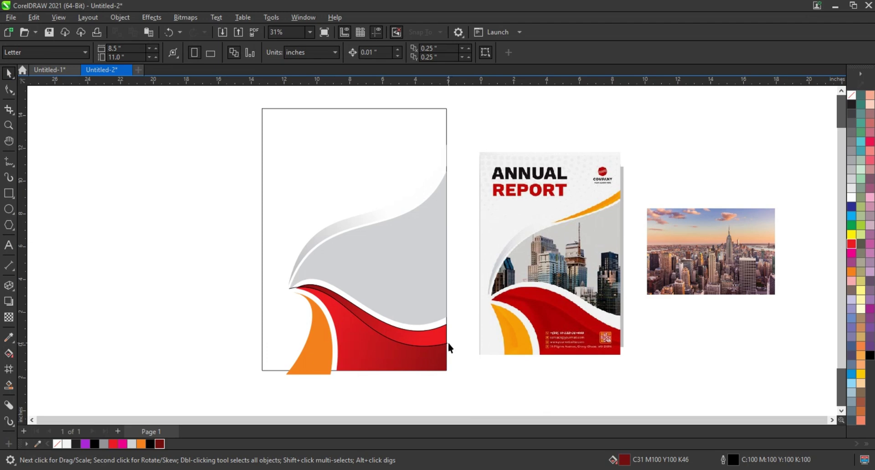
Step: Select both red wave bands and remove their black outlines
left_click(448, 344)
left_click(466, 350)
left_click(433, 363)
left_click(434, 367, "shift")
right_click(852, 95)
Step: Replace the old wider orange piece with a new narrow strip filled orange
left_click(793, 101)
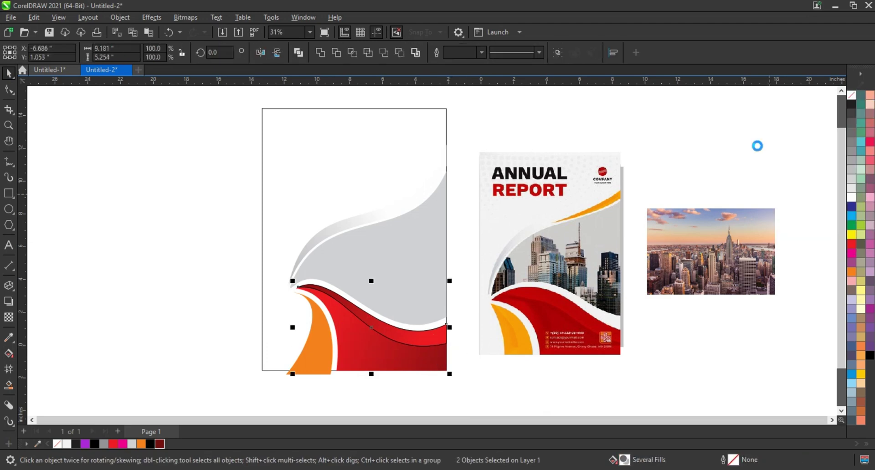
left_click(10, 75)
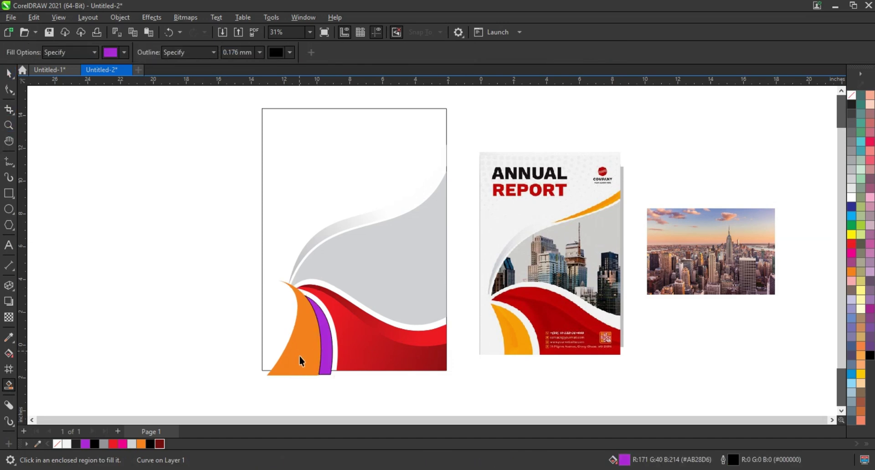
left_click(299, 356)
key("Delete")
left_click(328, 360)
left_click(852, 273)
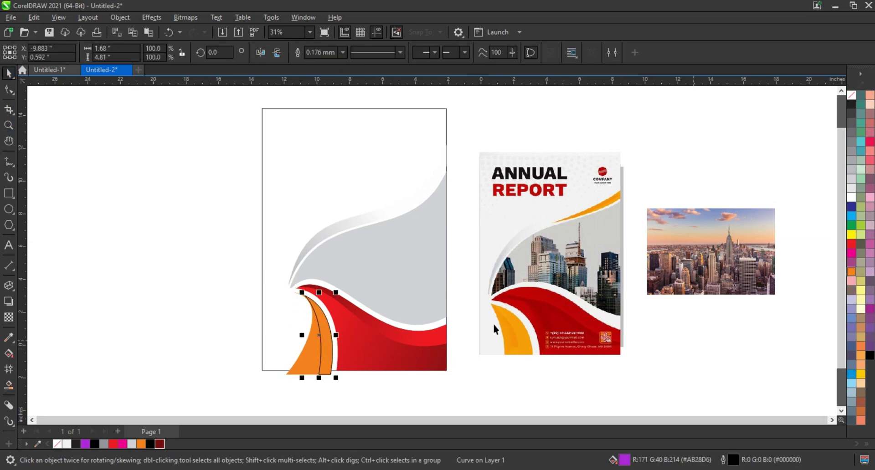
Step: Give the narrow strip and the orange band orange-to-yellow fountain gradients
key("g")
left_click_drag(325, 363, 317, 307)
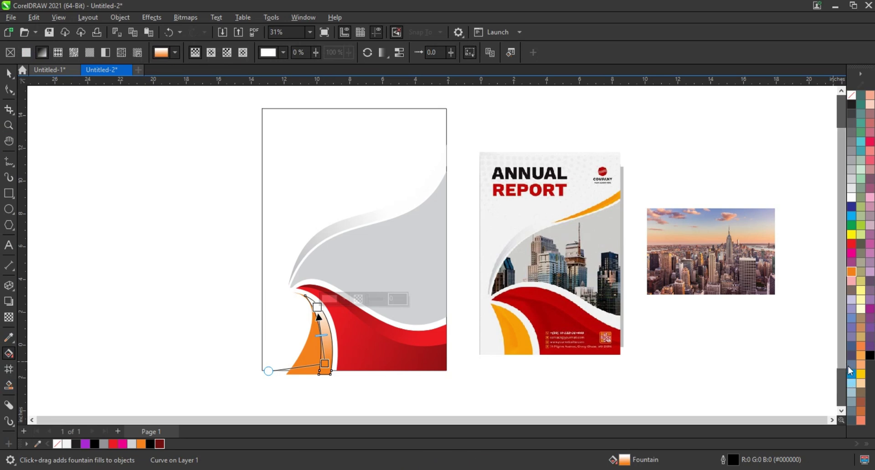
left_click_drag(861, 376, 301, 363)
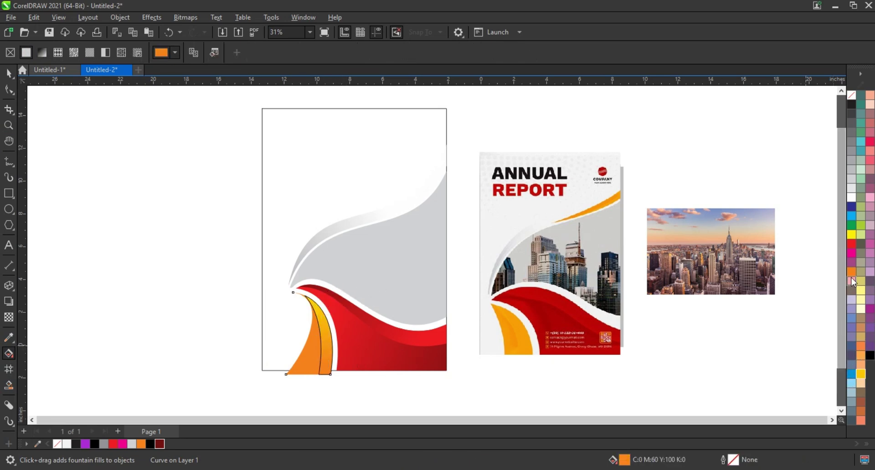
left_click_drag(861, 354, 348, 335)
left_click_drag(312, 369, 314, 367)
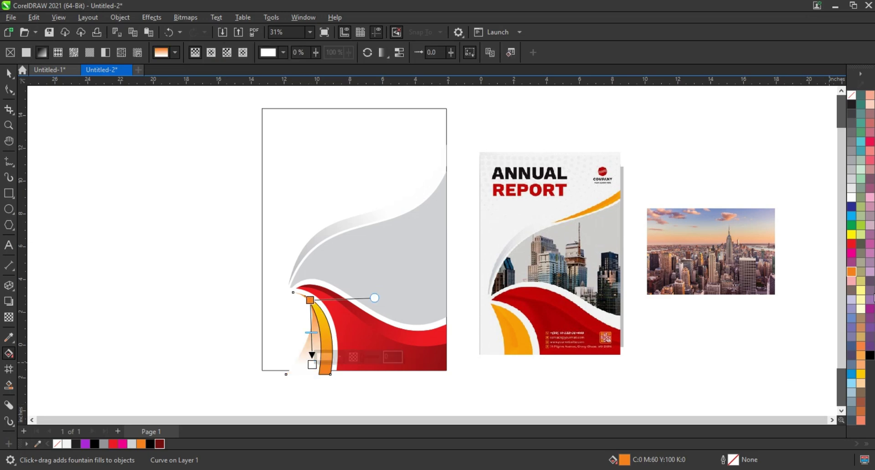
left_click_drag(860, 374, 410, 368)
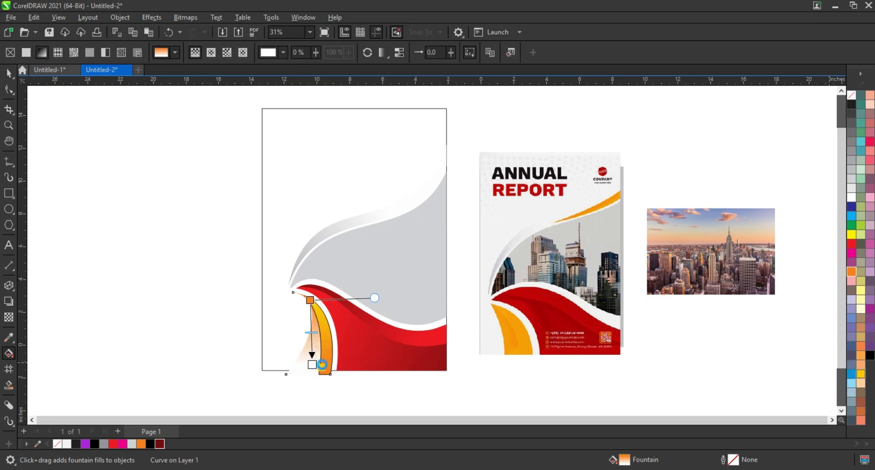
left_click_drag(322, 365, 322, 365)
Step: Marquee-select both lower-left bands and set them to no outline
left_click(8, 74)
left_click_drag(192, 267, 340, 384)
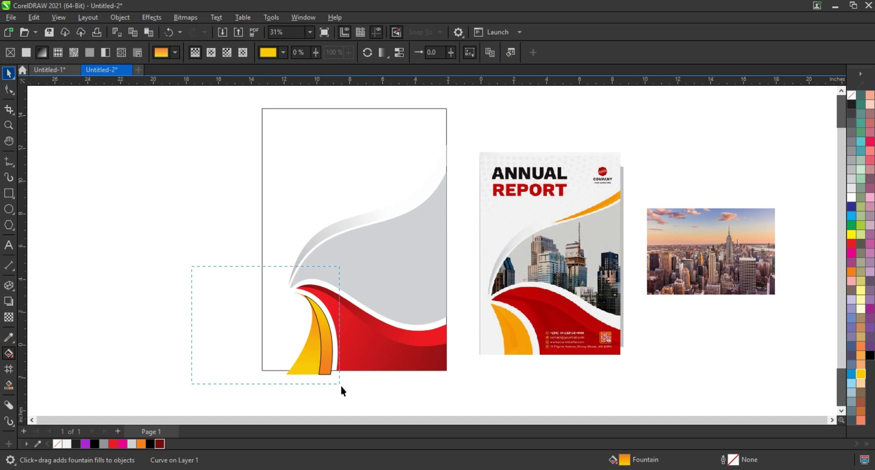
right_click(856, 108)
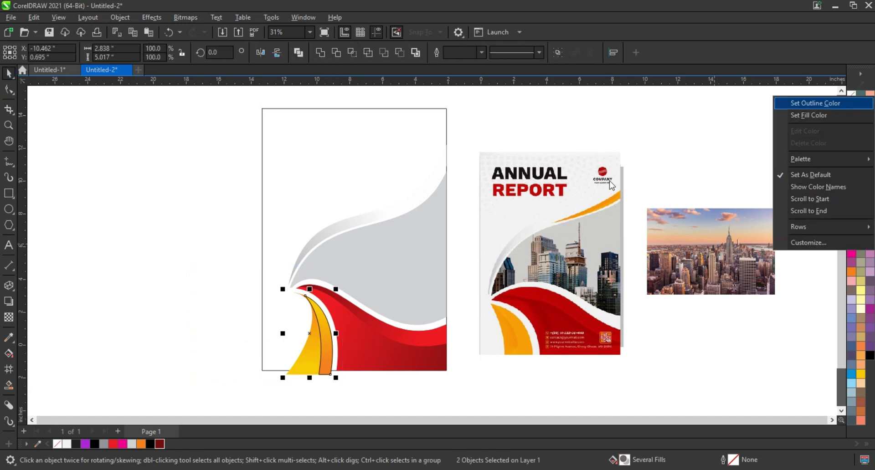
left_click(802, 102)
left_click(181, 253)
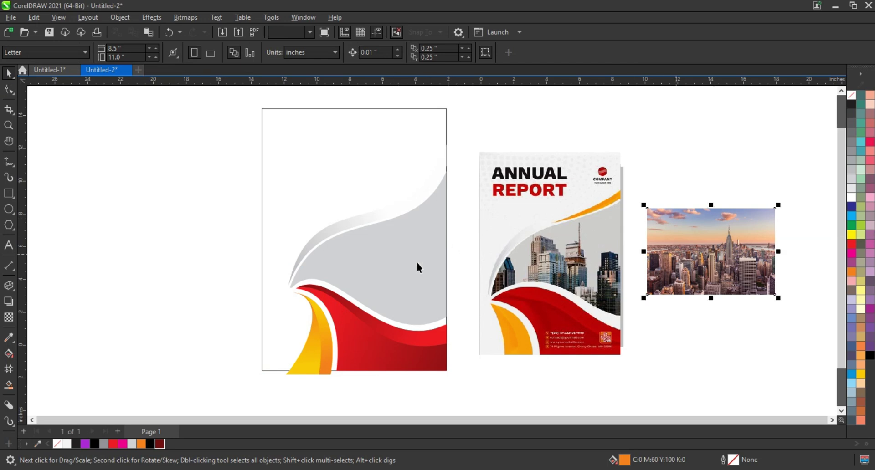
Step: PowerClip the city photo inside the grey wave, enlarging and stretching it to fill the opening
left_click_drag(660, 262, 414, 261)
left_click(429, 247, "ctrl")
left_click_drag(436, 202, 496, 167)
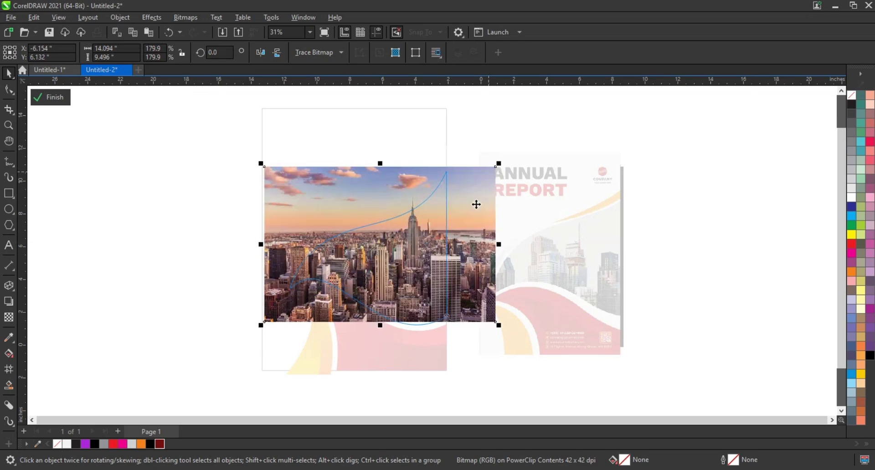
left_click_drag(378, 325, 379, 332)
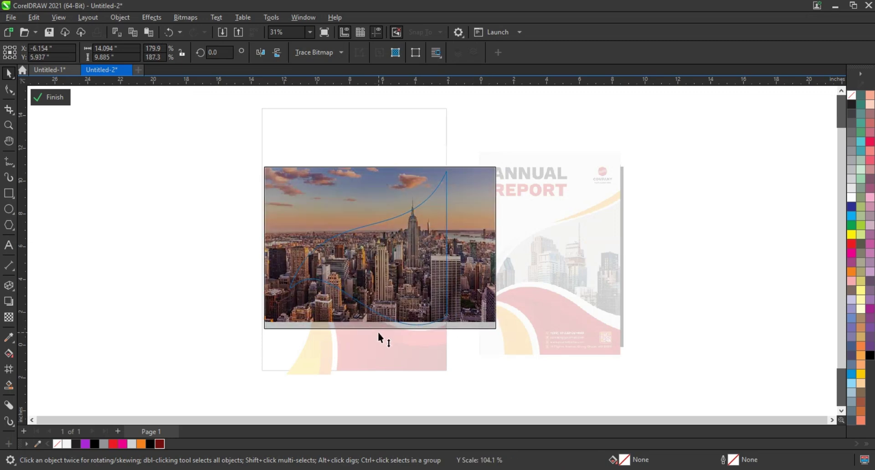
left_click(379, 332, "ctrl")
Step: Select the cover artwork and the reference Annual Report image, then zoom out to compare both
left_click(329, 204)
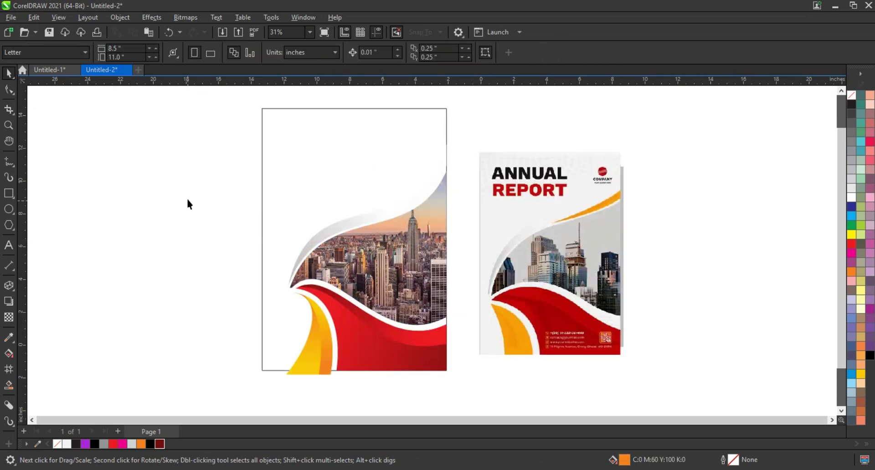
left_click_drag(186, 123, 469, 389)
left_click(359, 181)
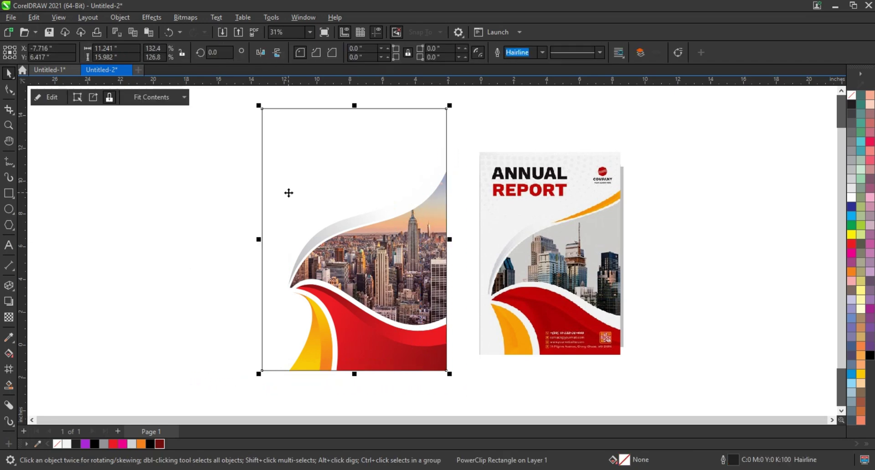
left_click(288, 190)
left_click(610, 307)
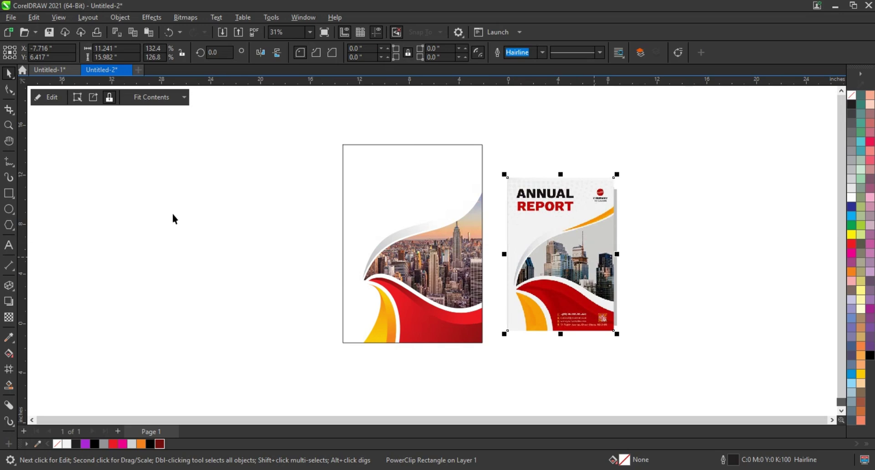
left_click(8, 125)
scroll(382, 170, "down", 1)
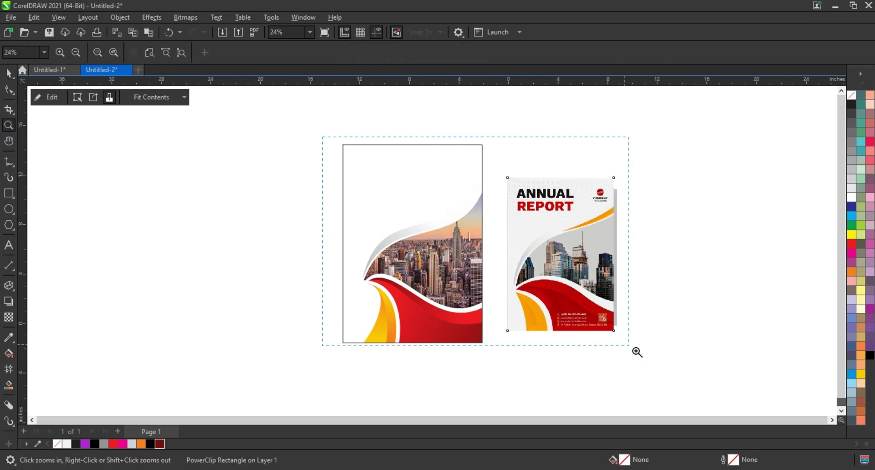
Step: Draw a closed triangle from the page's top-right edge to a point above the photo
left_click_drag(322, 137, 636, 352)
left_click(9, 162)
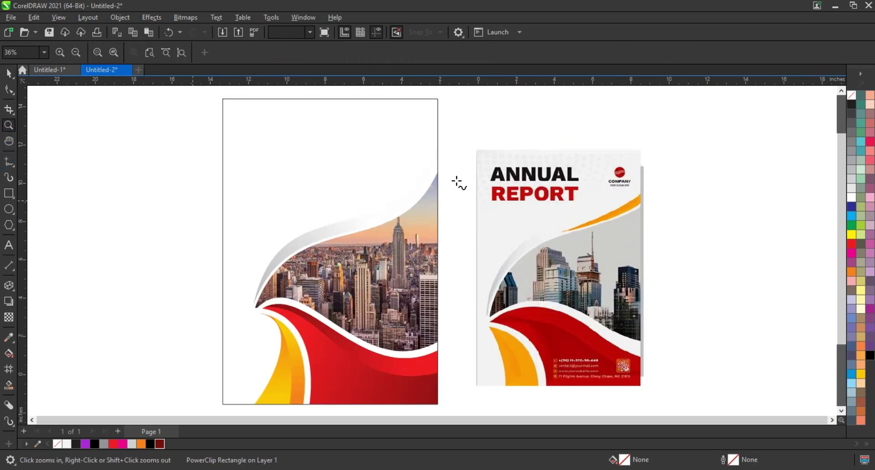
left_click(441, 161)
left_click(362, 226)
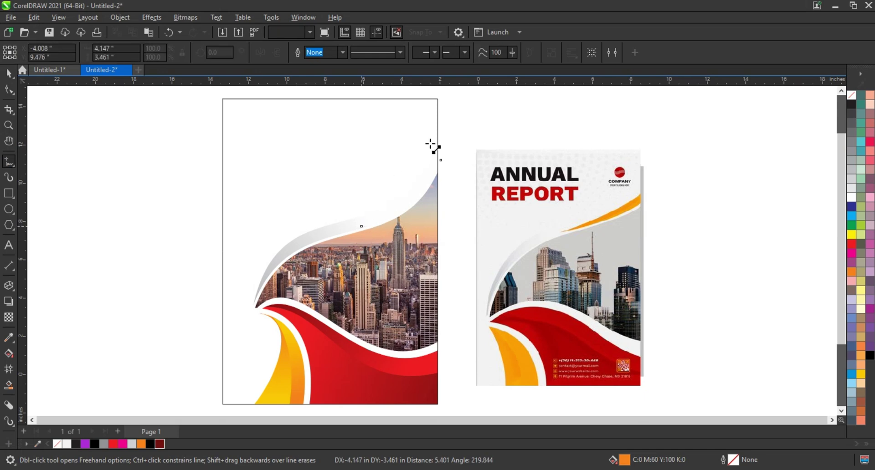
left_click(439, 140)
left_click(441, 160)
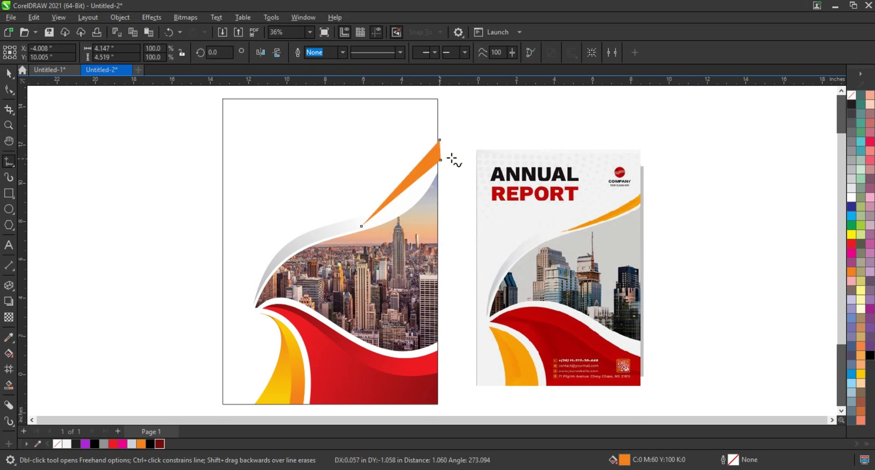
Step: Bend the triangle's lower and upper edges into curves to form a thin accent sliver
key("F10")
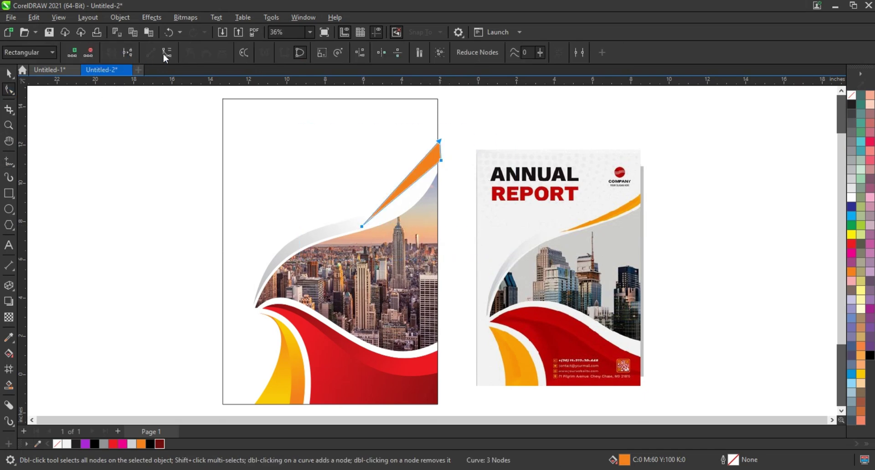
left_click_drag(406, 193, 408, 205)
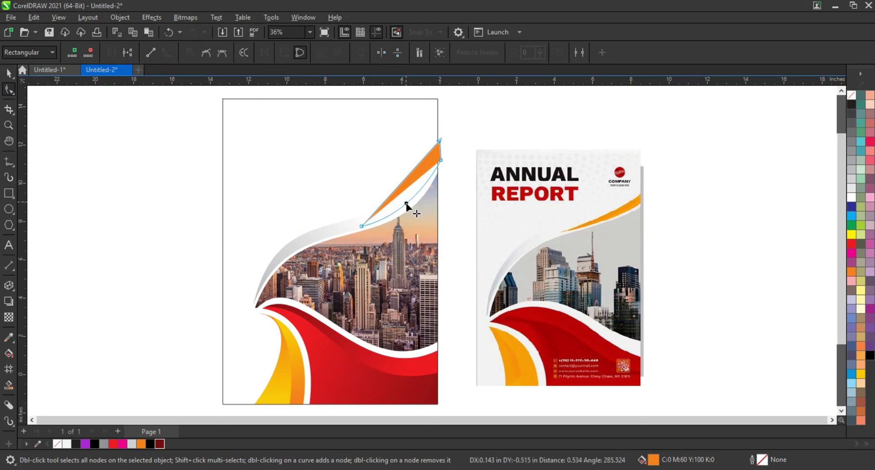
left_click(403, 179)
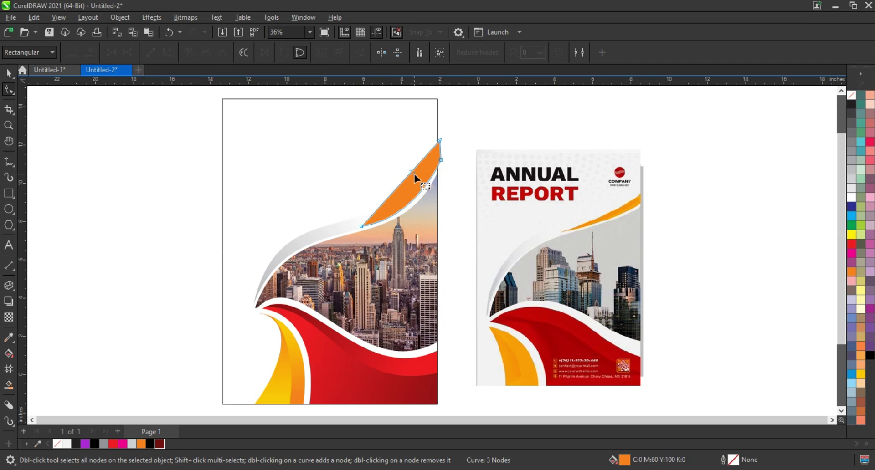
mouse_move(409, 172)
left_mouse_down()
mouse_move(421, 182)
mouse_move(413, 192)
left_mouse_up()
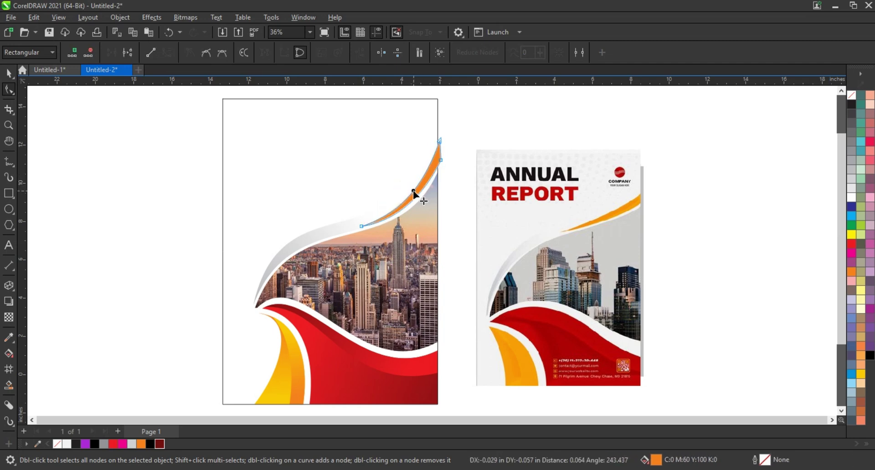
left_click(6, 78)
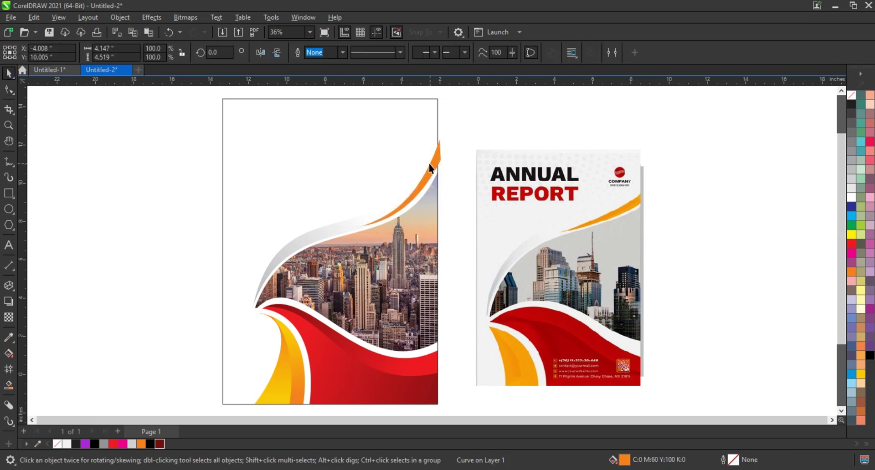
left_click(274, 199)
scroll(185, 237, "down", 1)
left_click(185, 237)
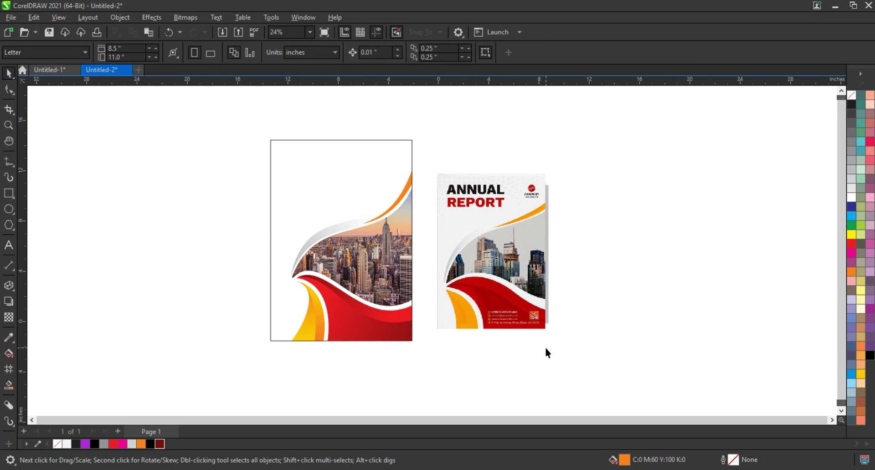
left_click_drag(586, 368, 230, 117)
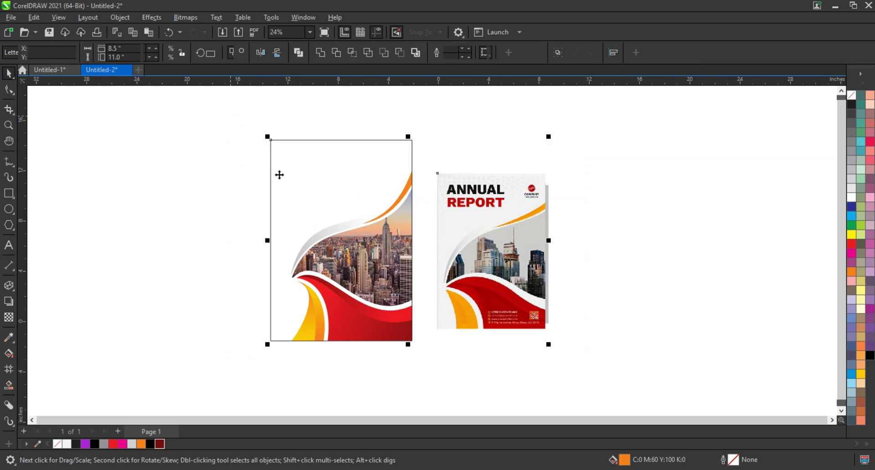
scroll(280, 175, "up", 1)
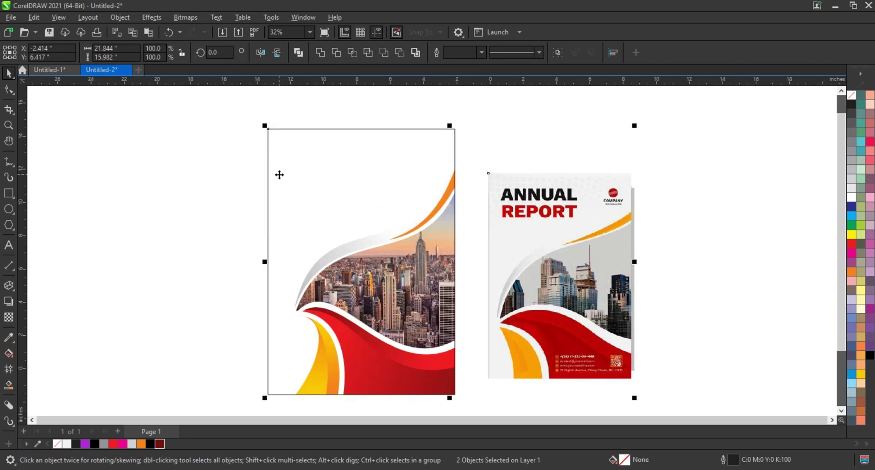